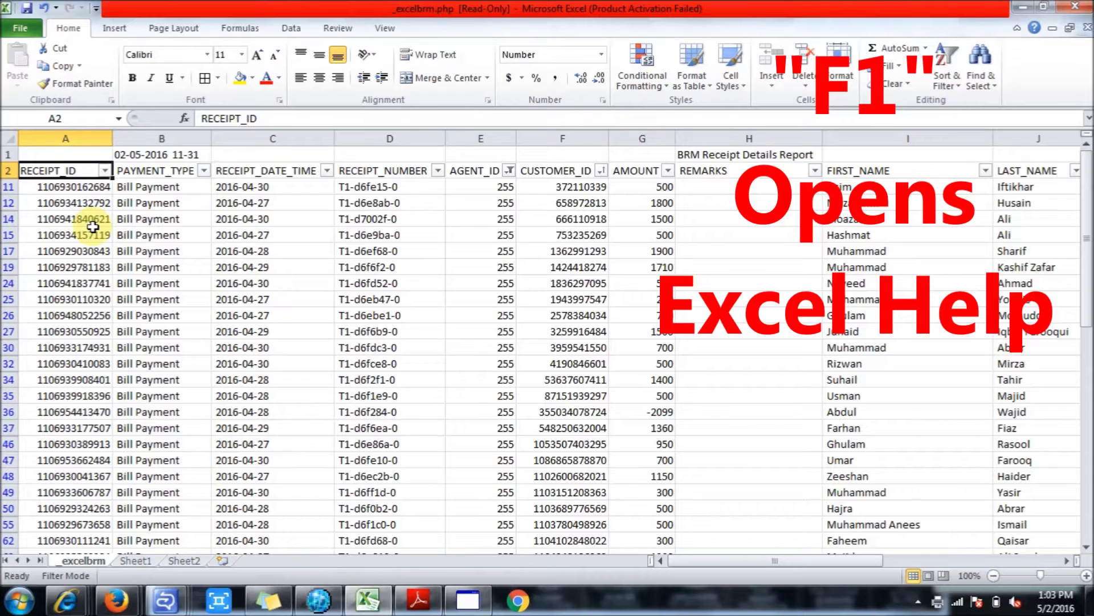
Move to row 11, show and dismiss Excel Help, then insert and resize a quick chart.
key(Down)
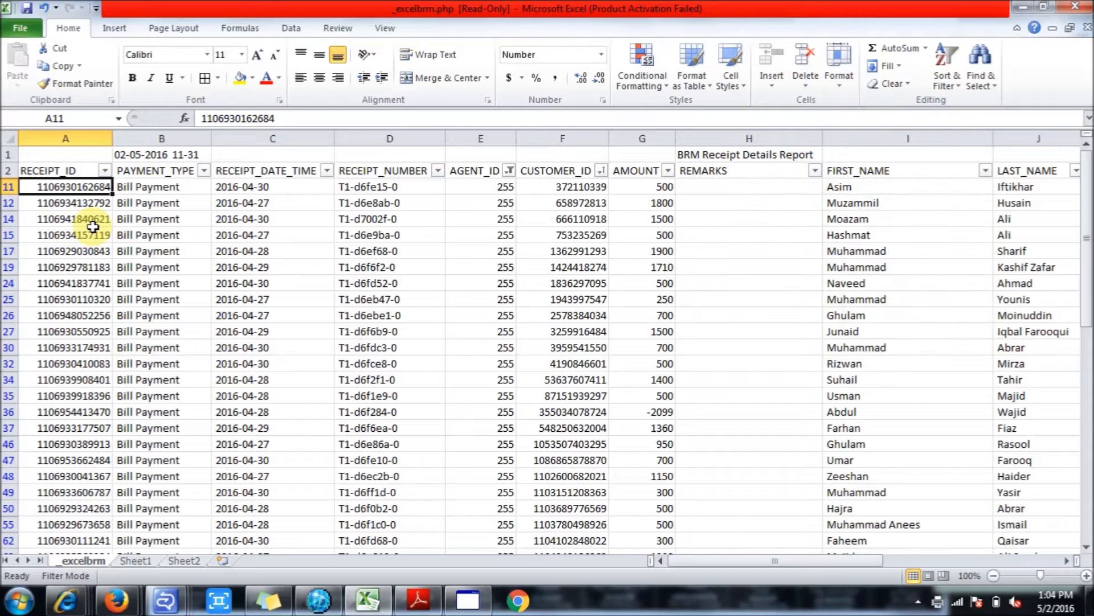
key(F1)
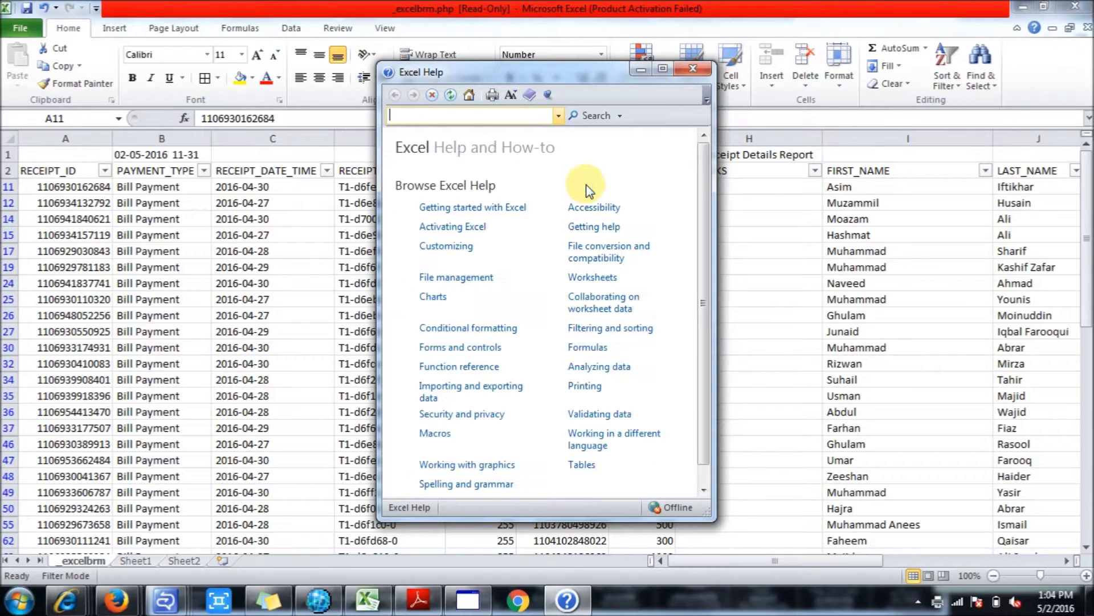
click(245, 201)
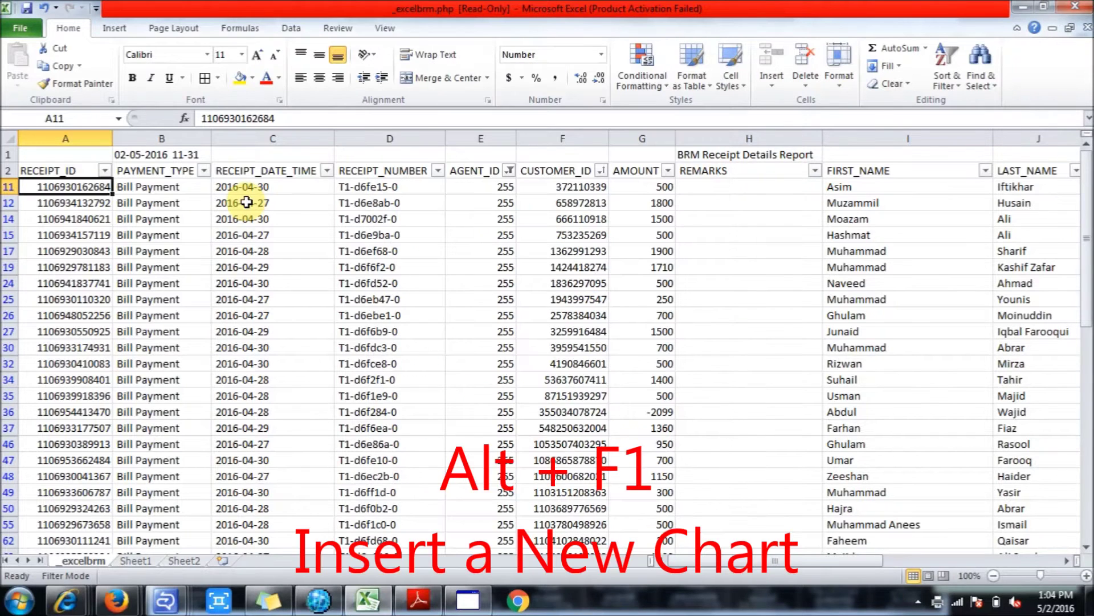
key(alt+F1)
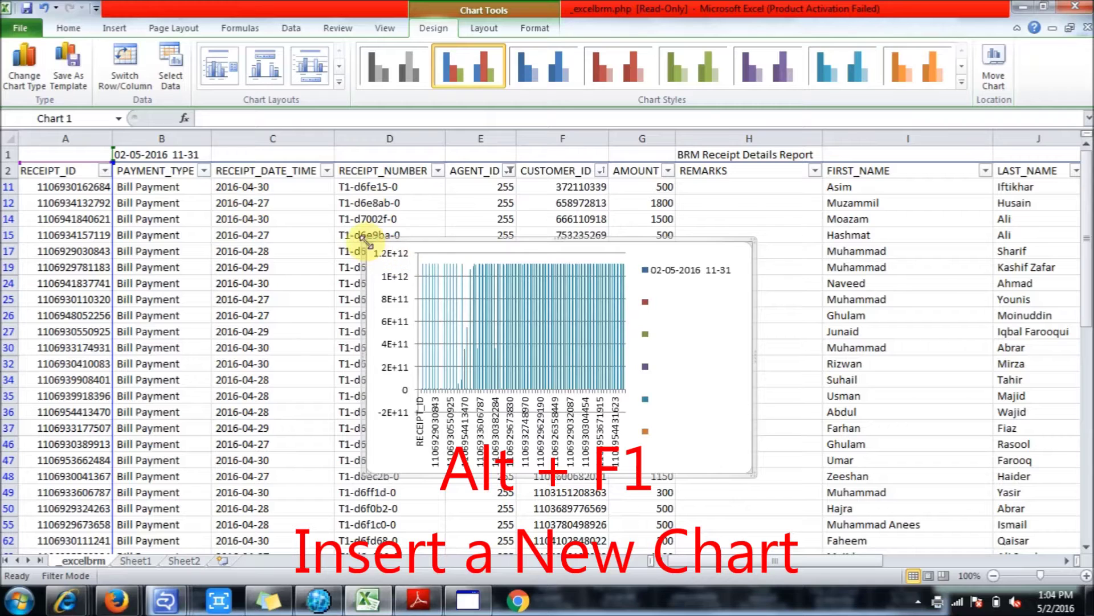
drag(365, 240, 170, 150)
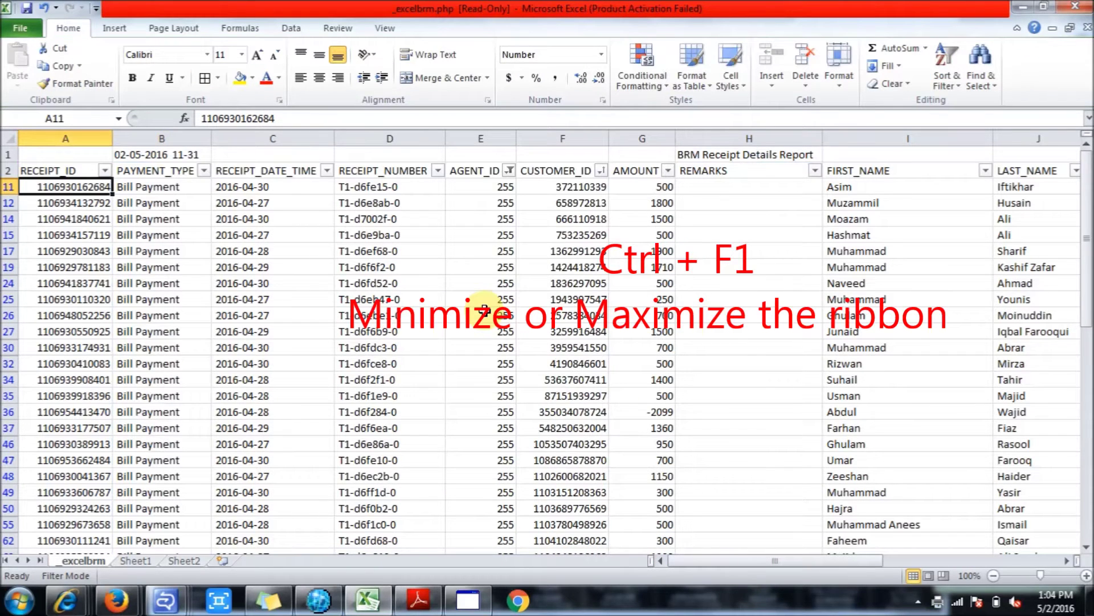
Collapse and restore the ribbon twice with Ctrl+F1, then insert a new blank worksheet.
key(ctrl+F1)
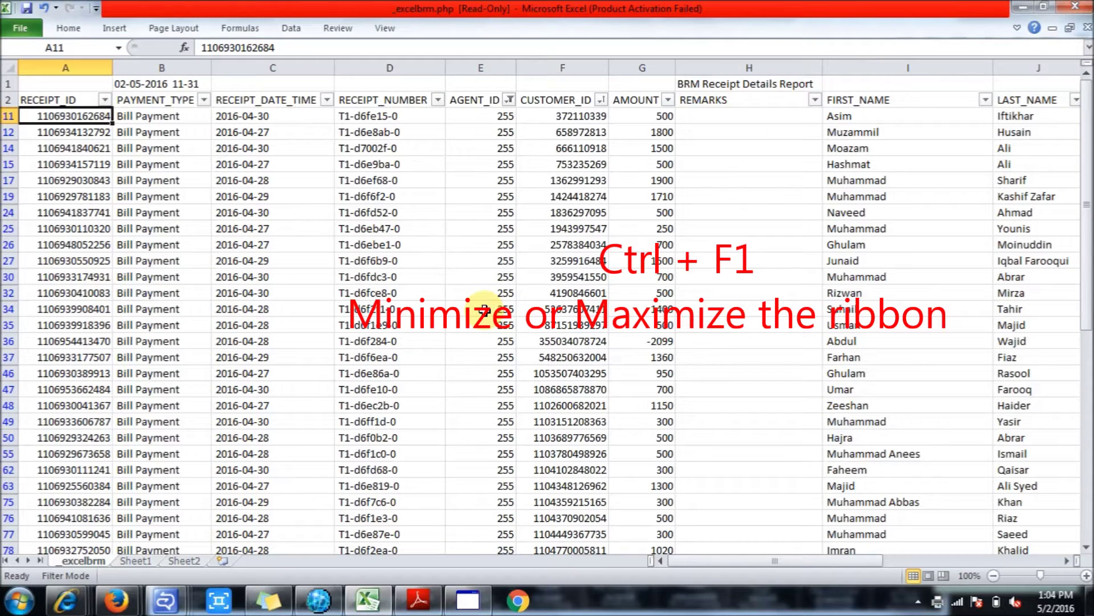
key(ctrl+F1)
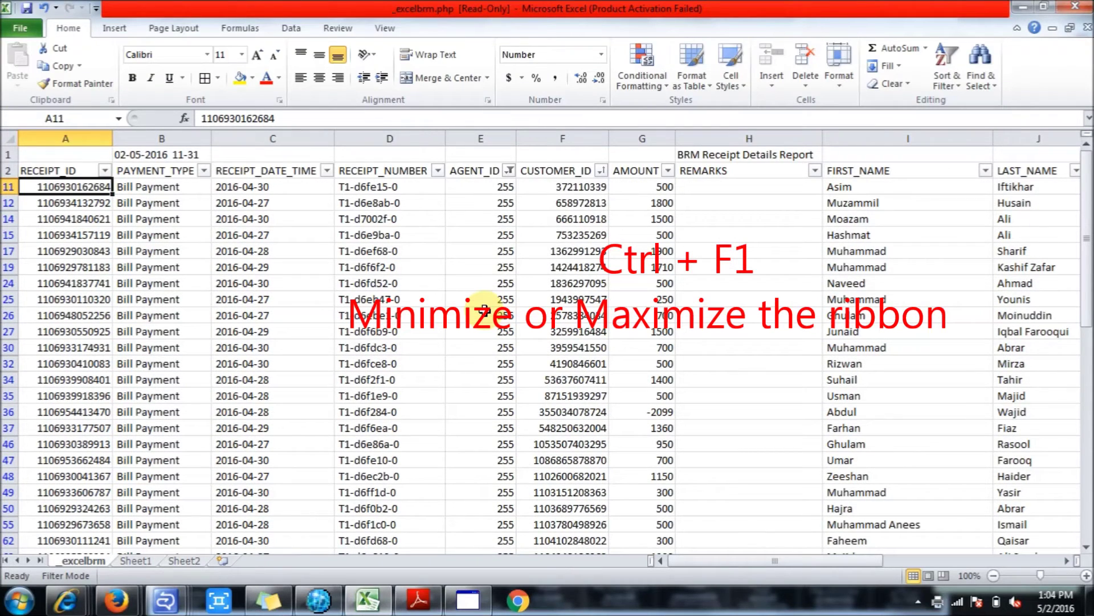
key(ctrl+F1)
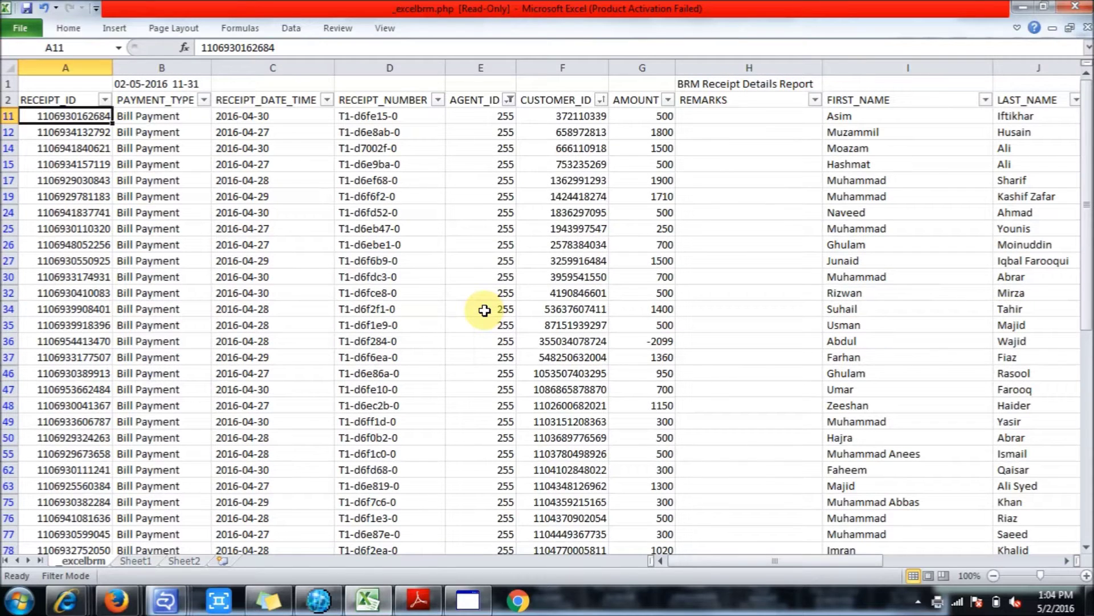
key(ctrl+F1)
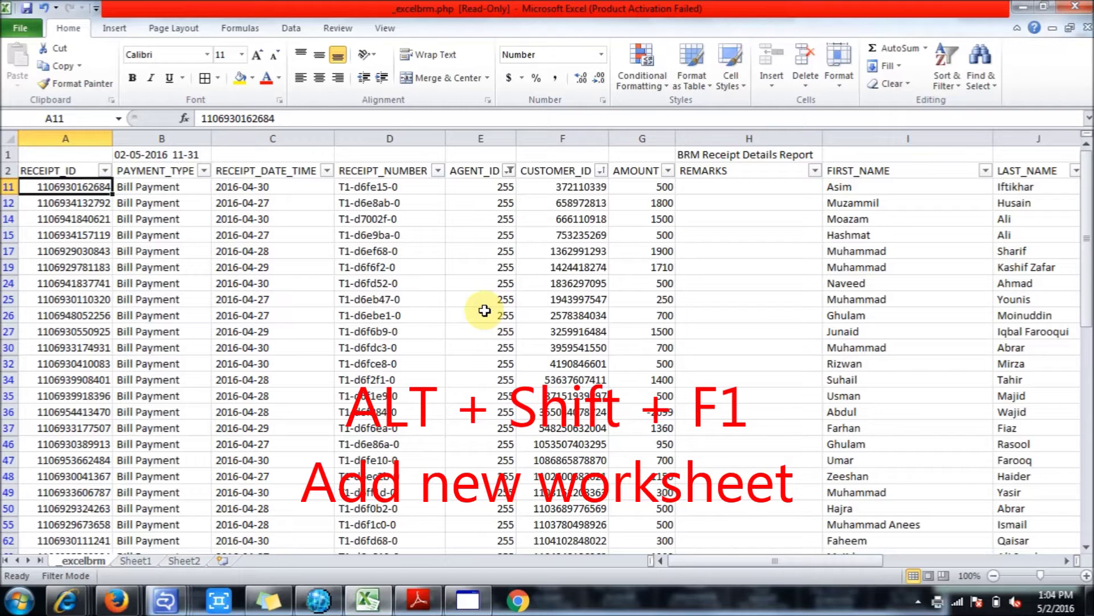
key(alt+shift+F1)
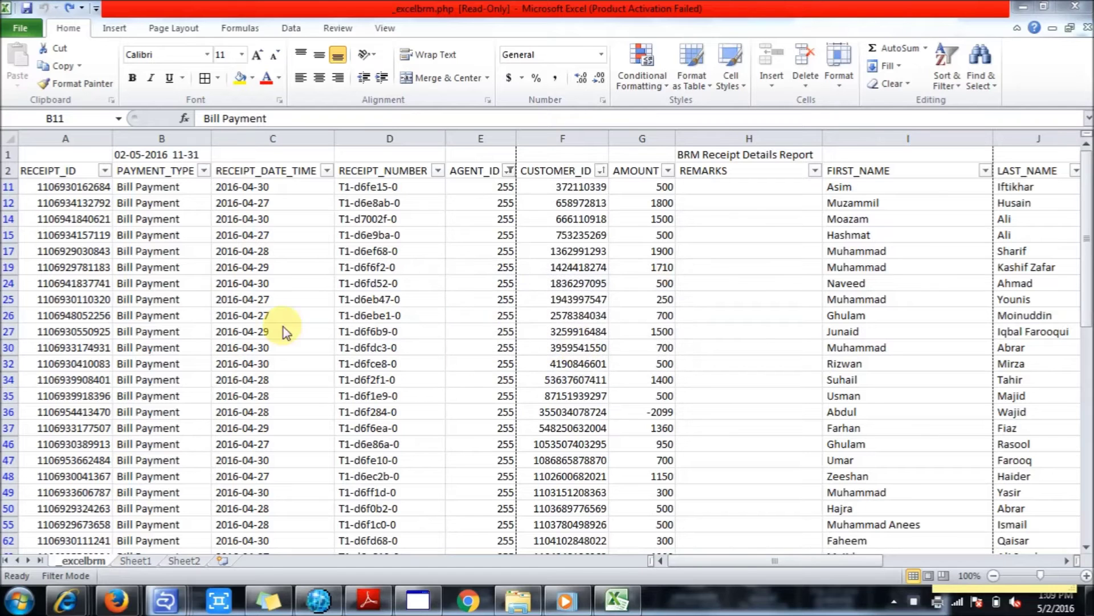
click(74, 187)
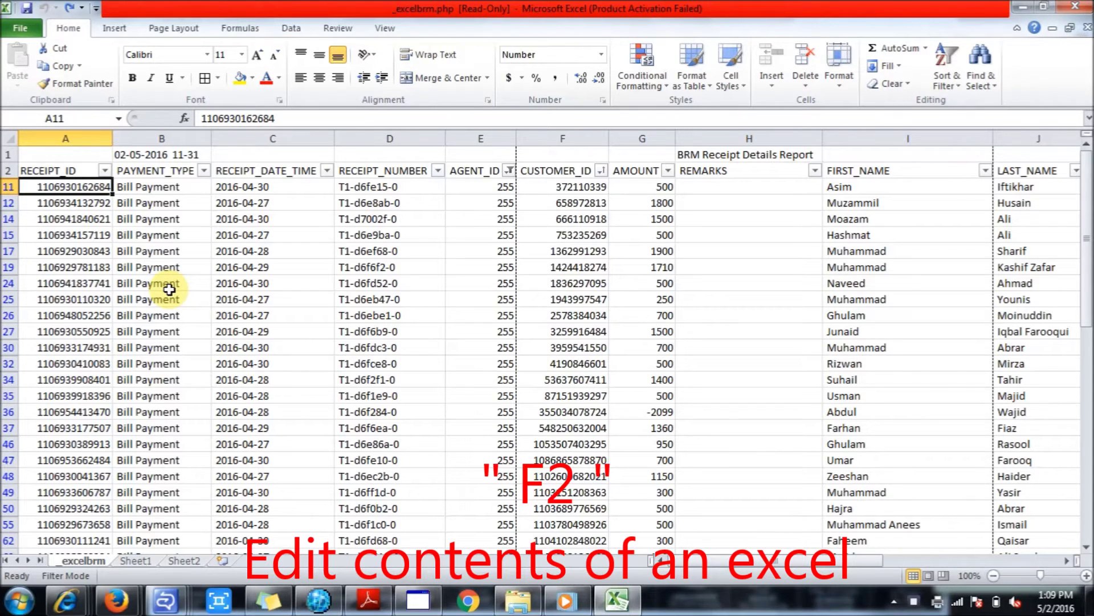
key(F2)
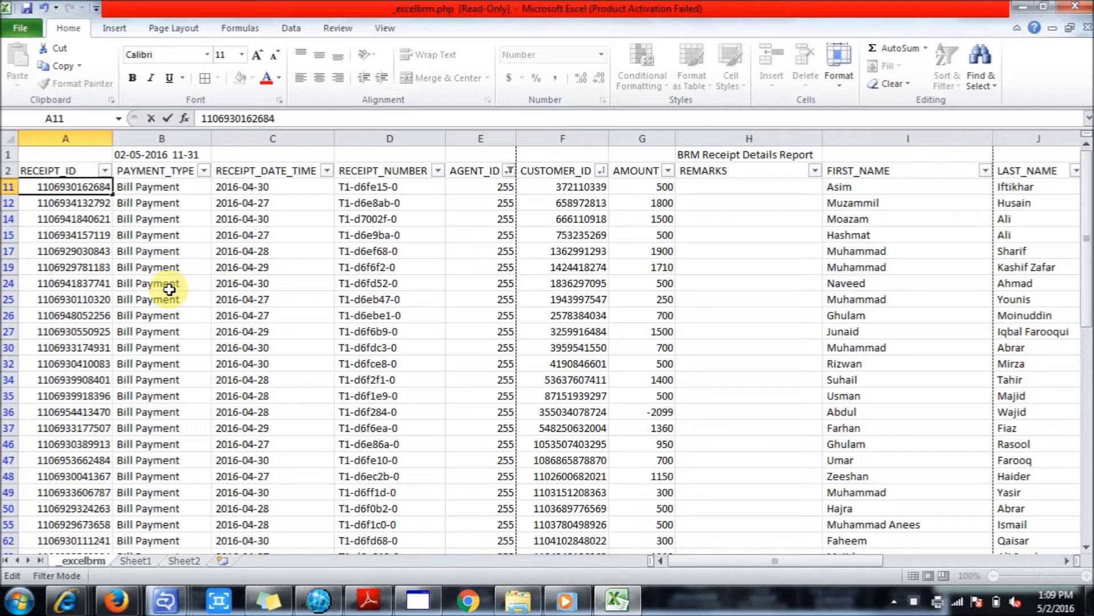
text(1122334455)
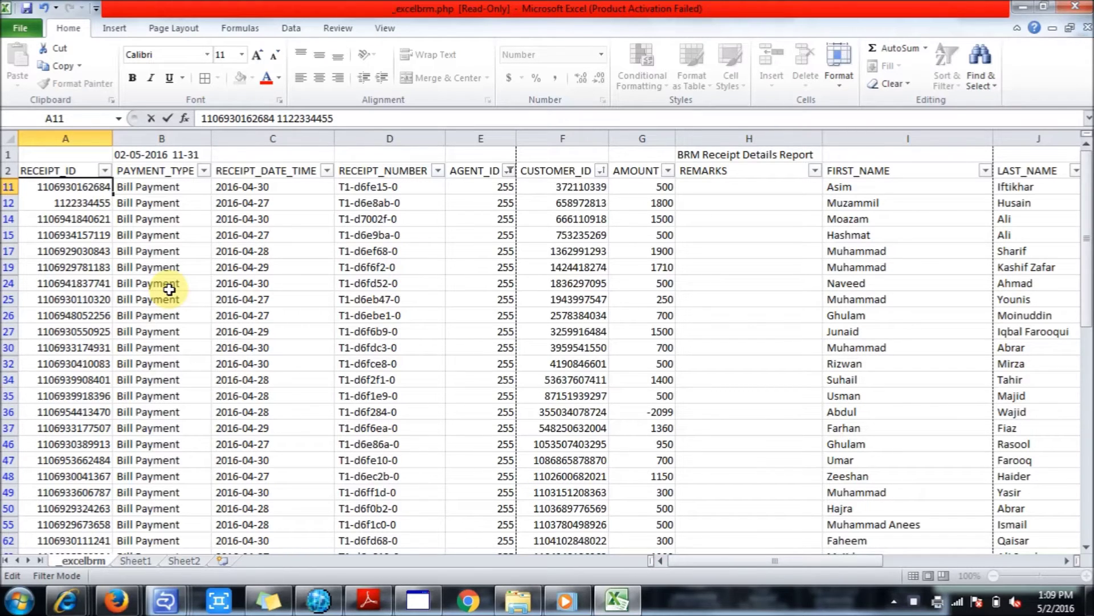
key(Return)
key(ctrl+z)
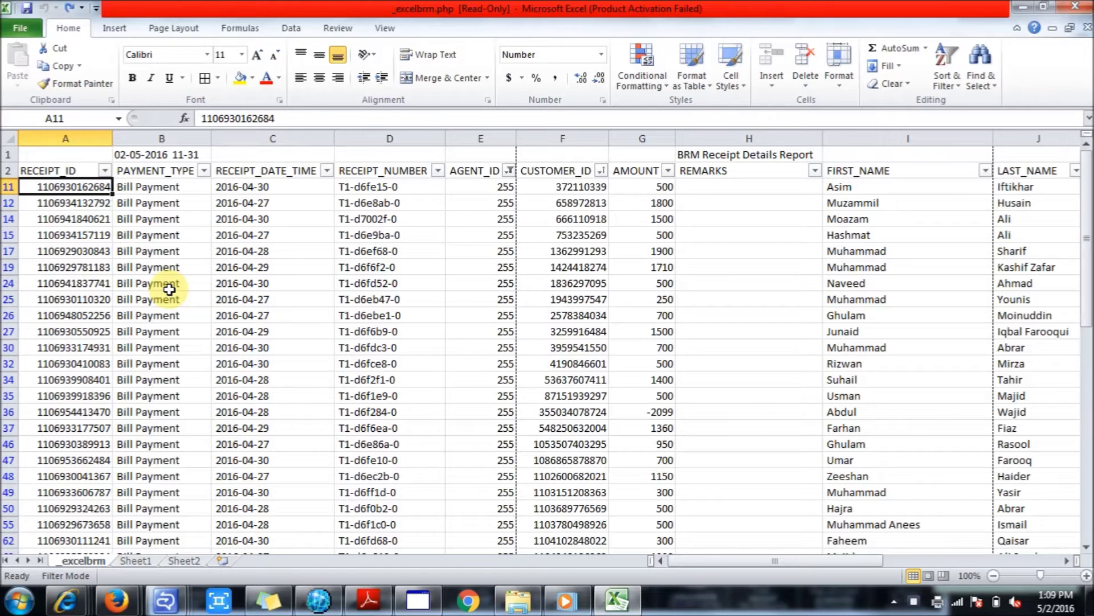
From B11, enter 'save as.csv' in Save As and cancel, then view and leave print options.
key(Right)
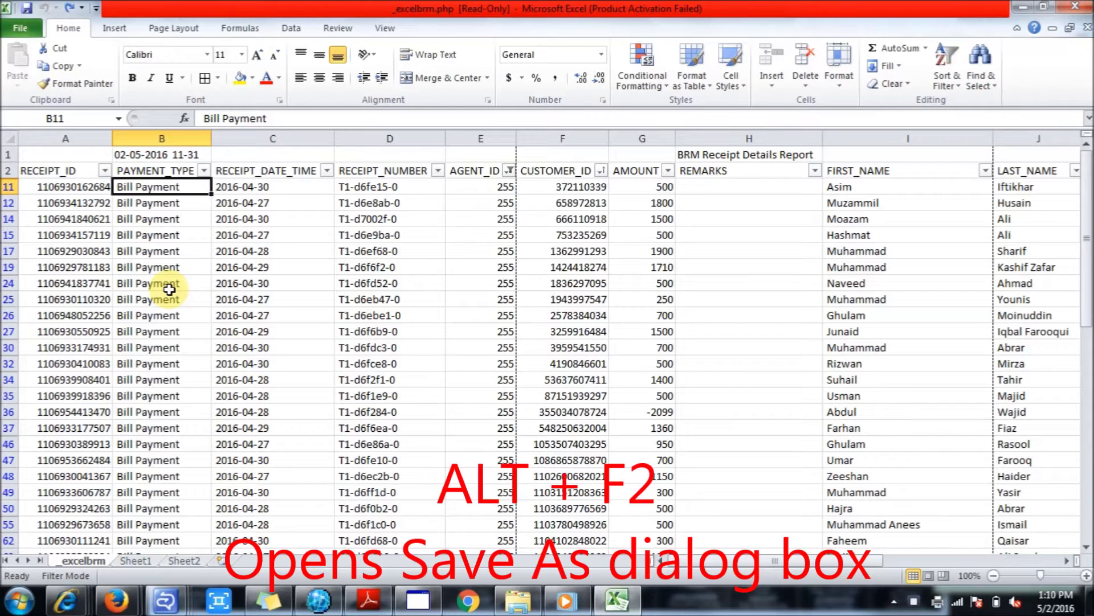
key(alt+F2)
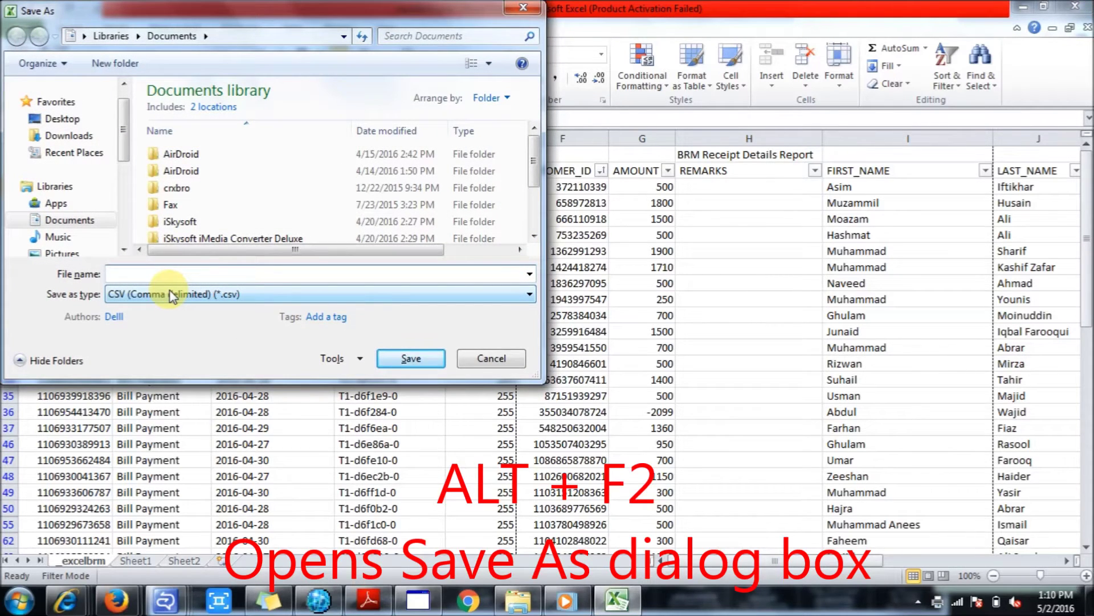
text(save as)
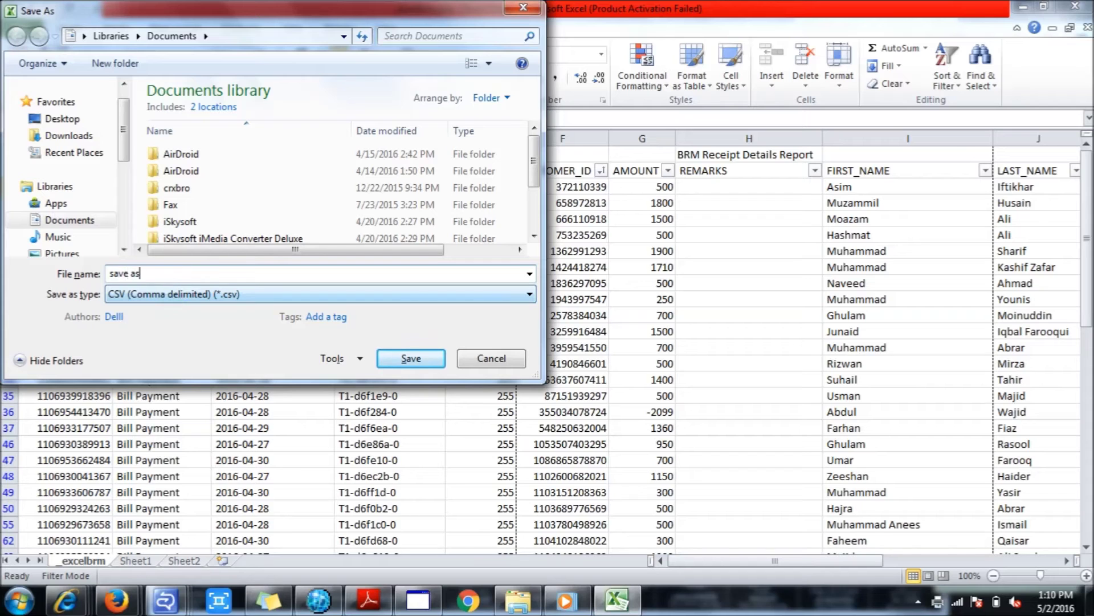
text(.csv)
key(Escape)
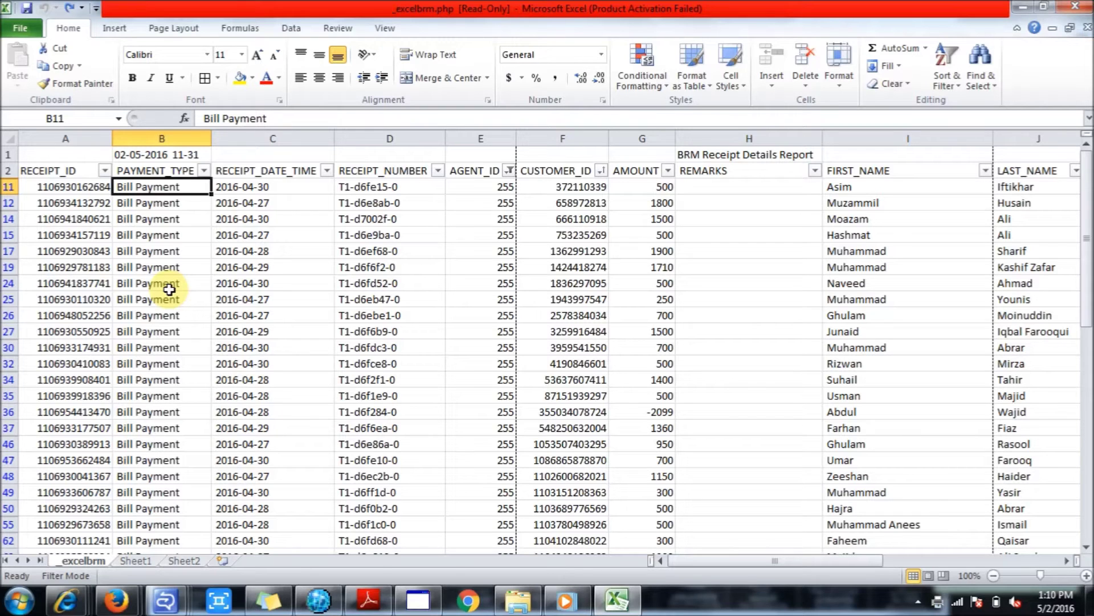
key(ctrl+F2)
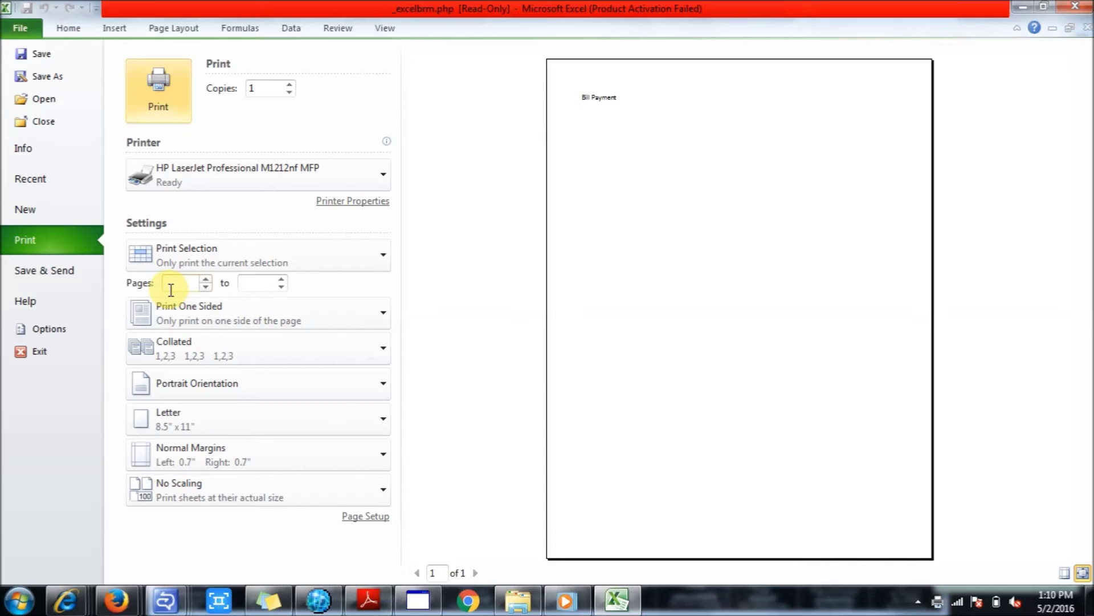
key(Escape)
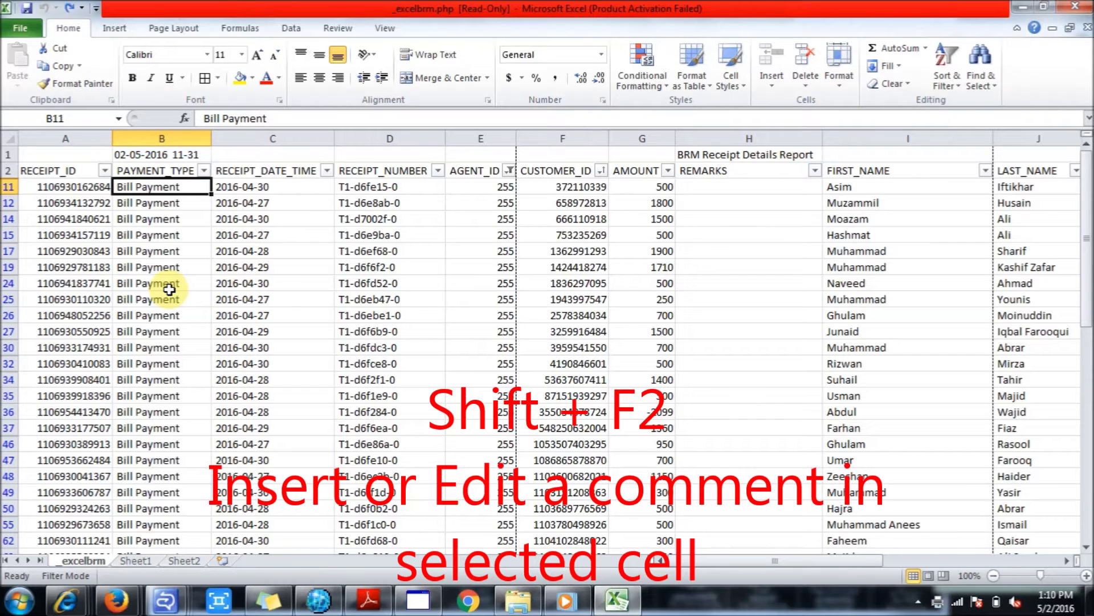
Add and undo a comment on B11, then comment D11 with 'this payment made'.
key(shift+F2)
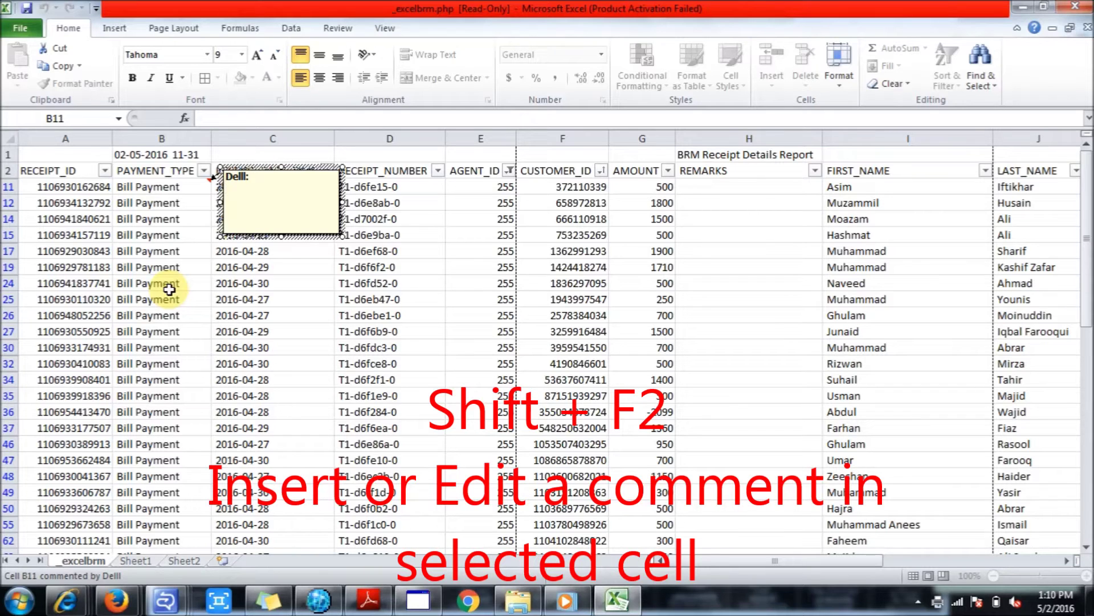
key(Escape)
key(ctrl+z)
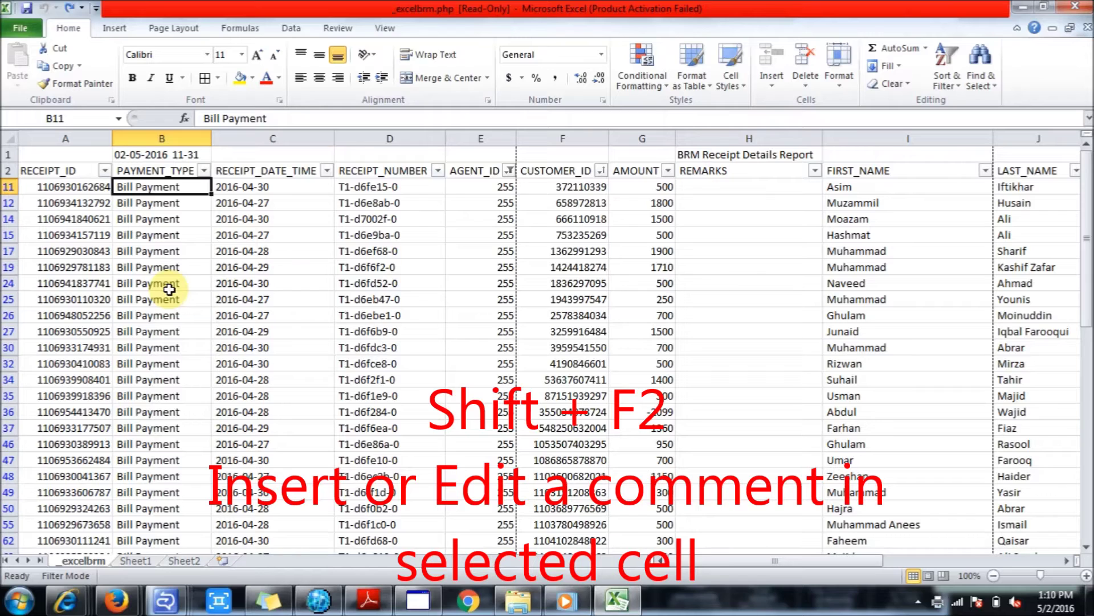
key(Right)
key(Right)
key(shift+F2)
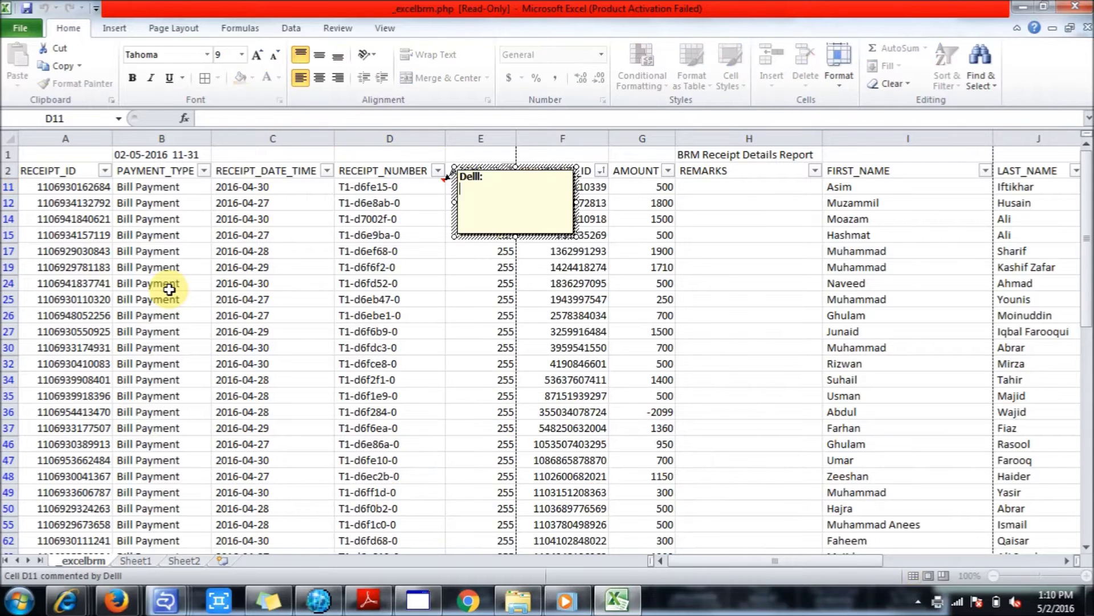
text(this payment made yest)
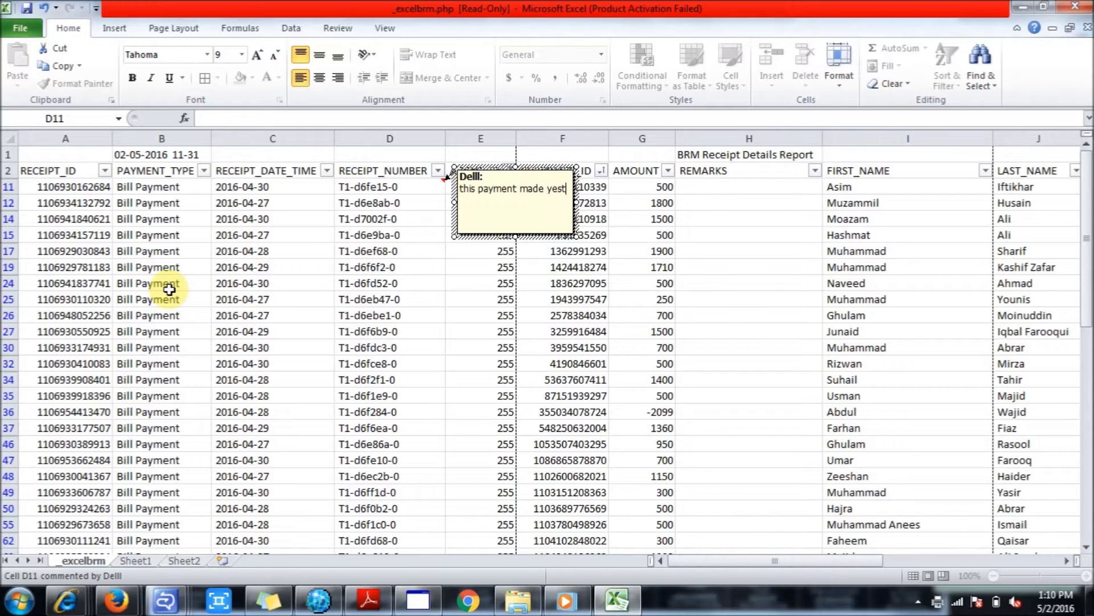
key(alt+shift+F2)
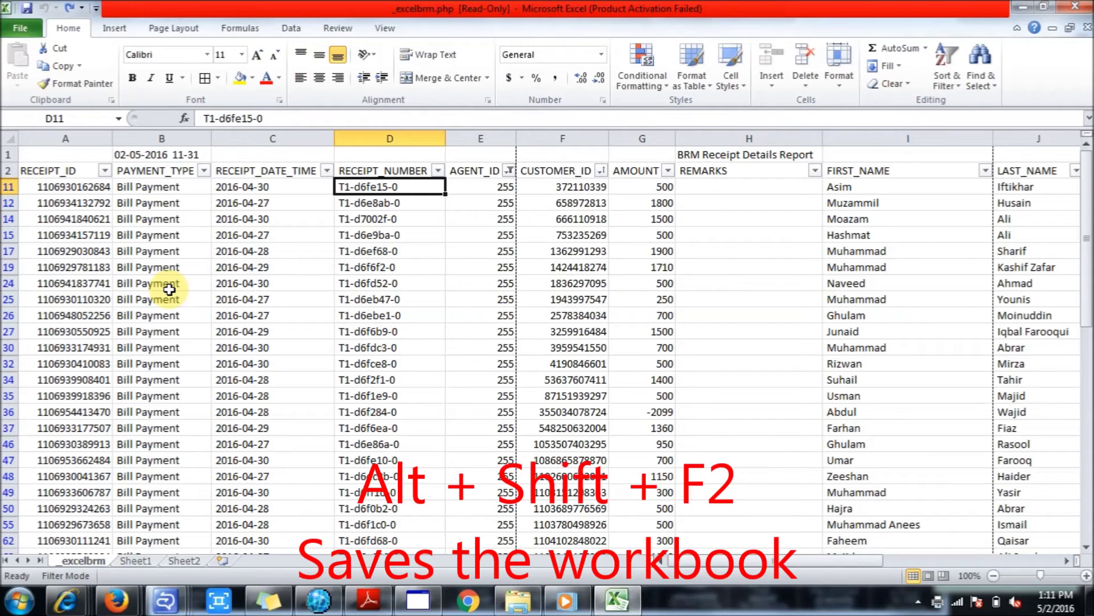
Cancel the Save As prompt, then bring up the Open dialog with 'file open dialog box' as the file name.
key(Return)
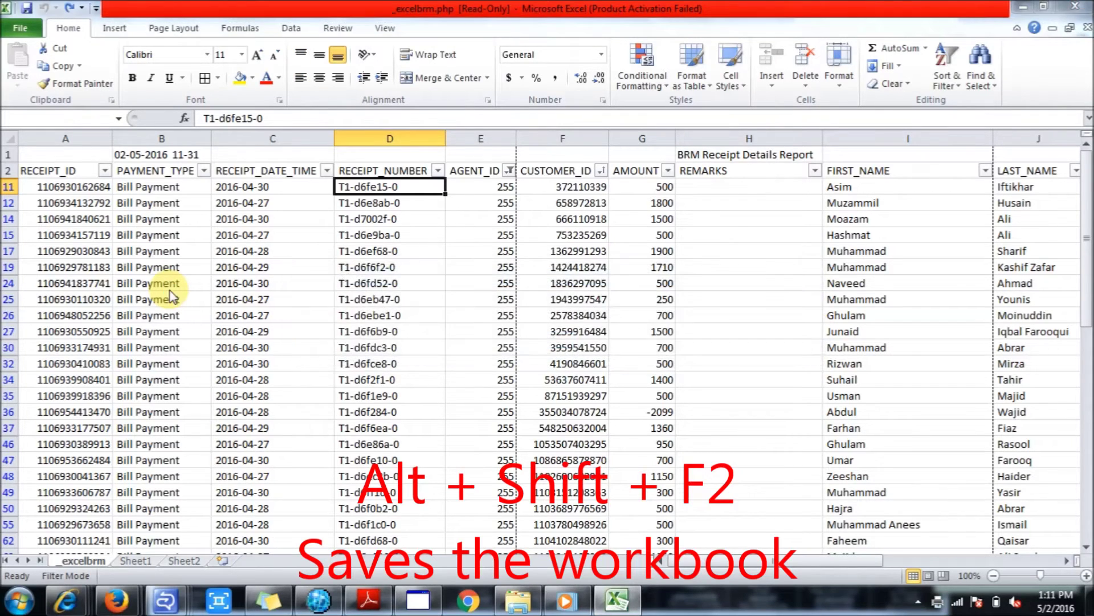
text(save as)
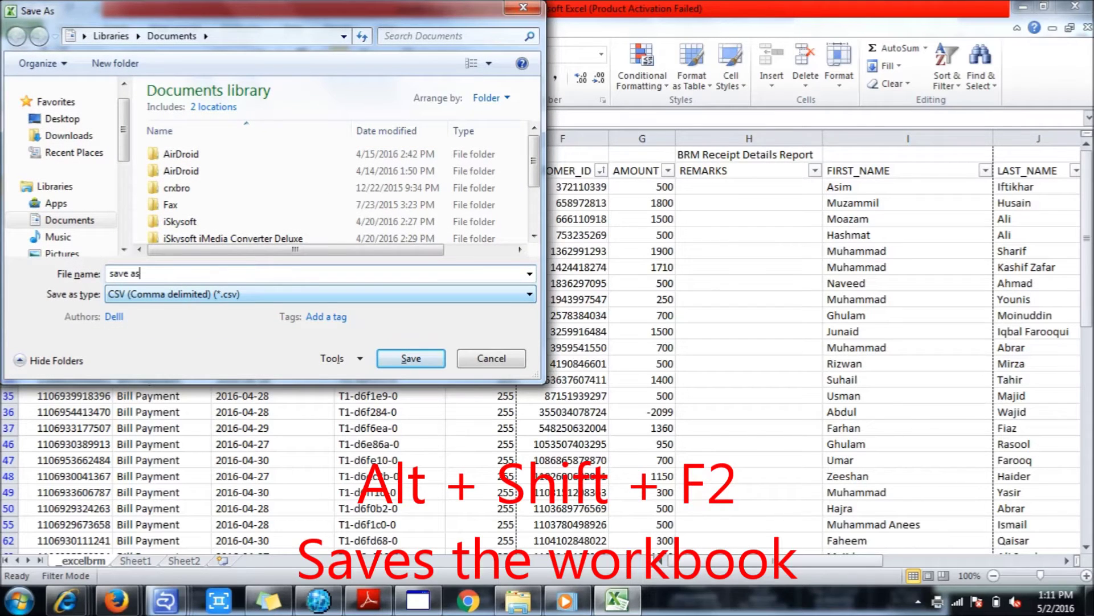
key(Escape)
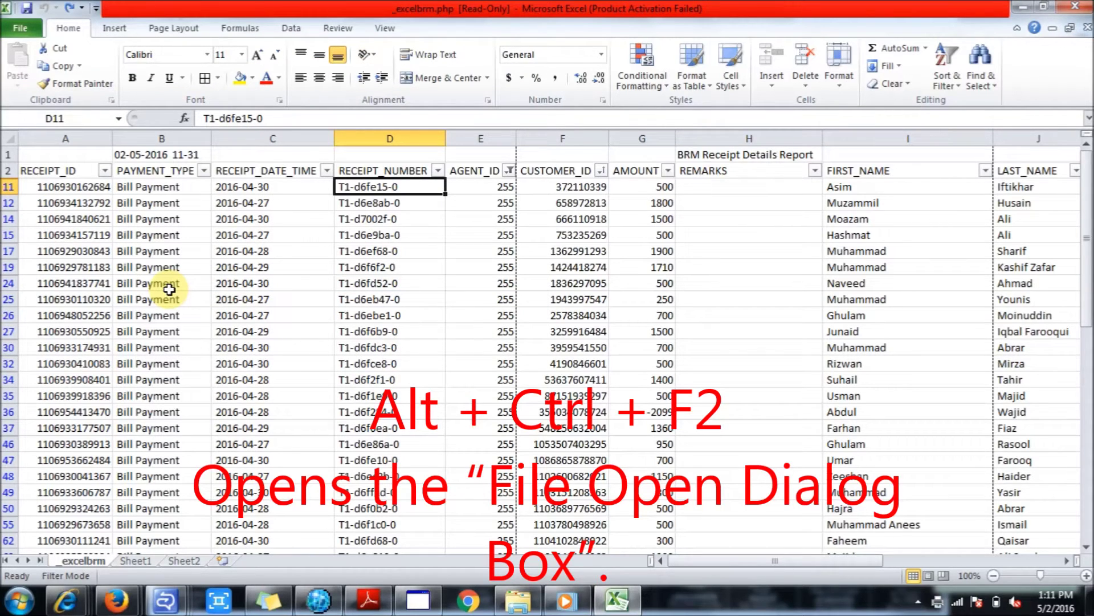
key(ctrl+alt+F2)
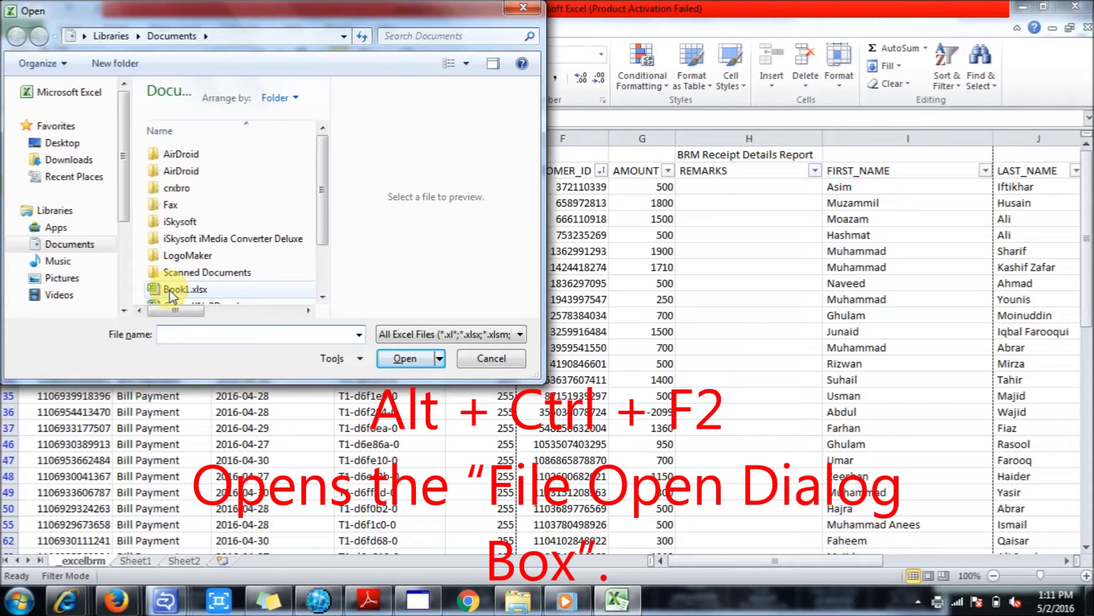
text(file open )
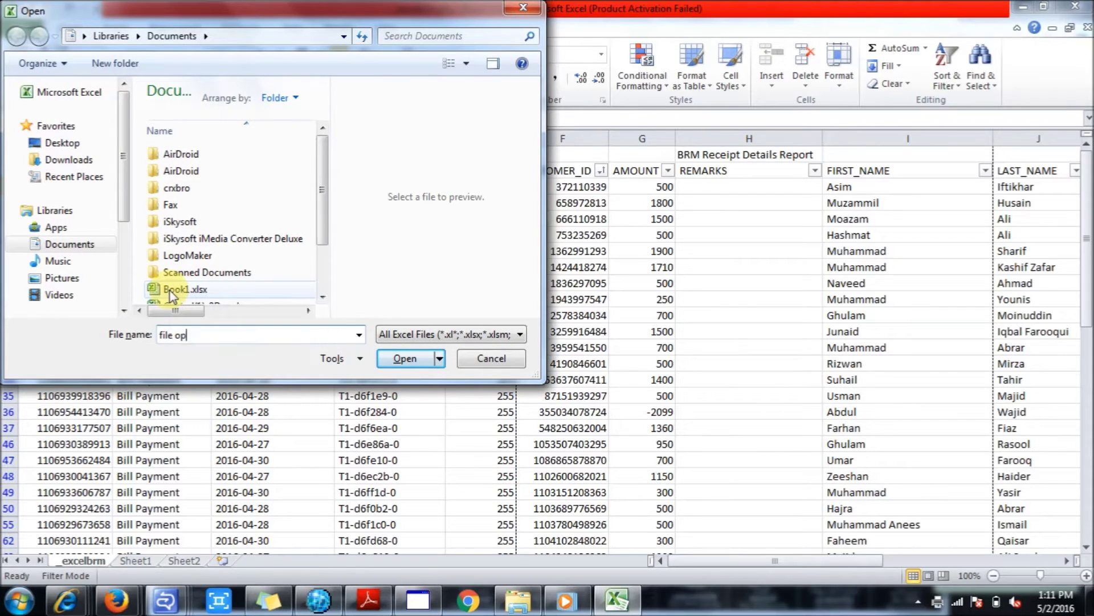
text(dialog box)
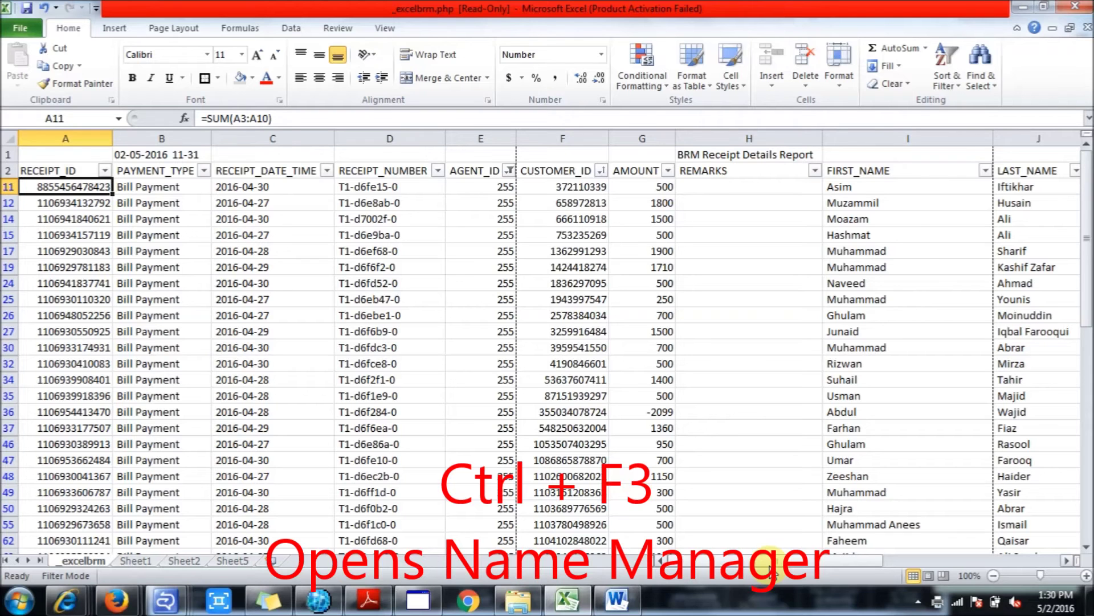
key(ctrl+F3)
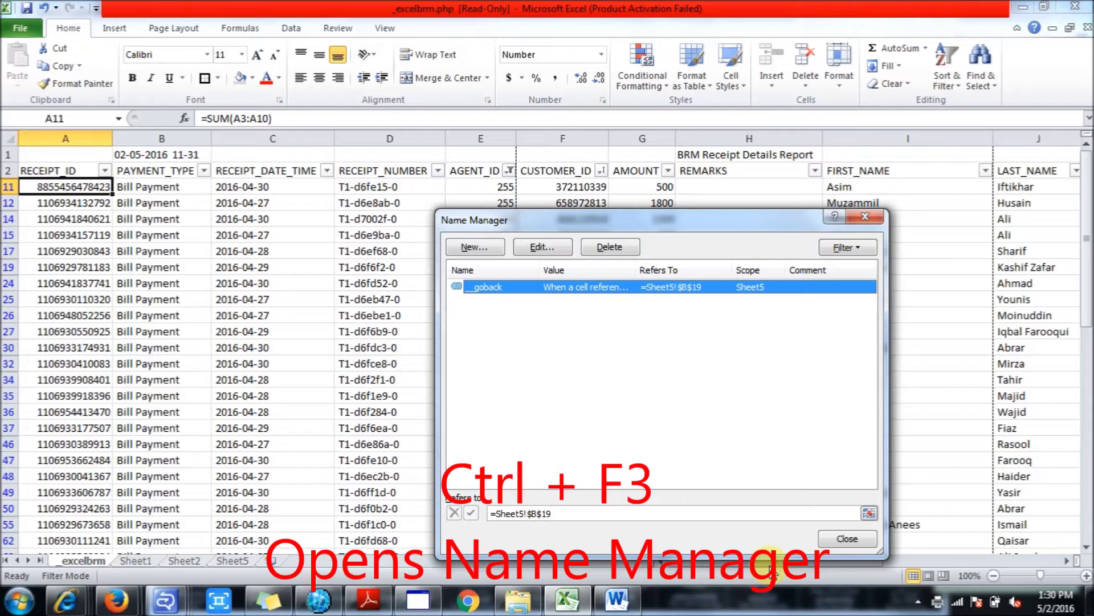
key(Escape)
key(Down)
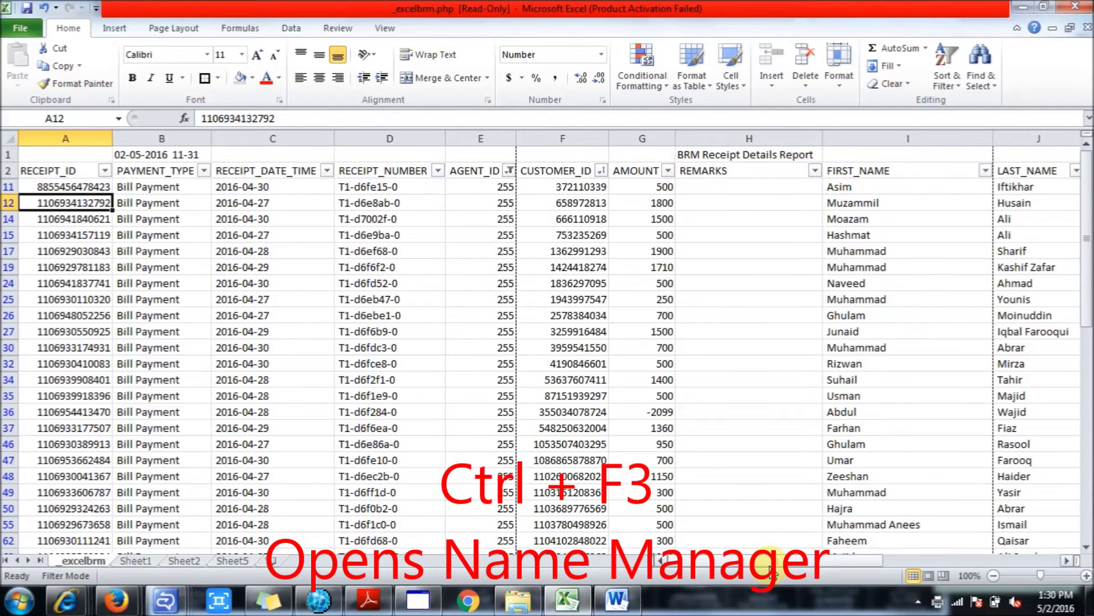
key(ctrl+F3)
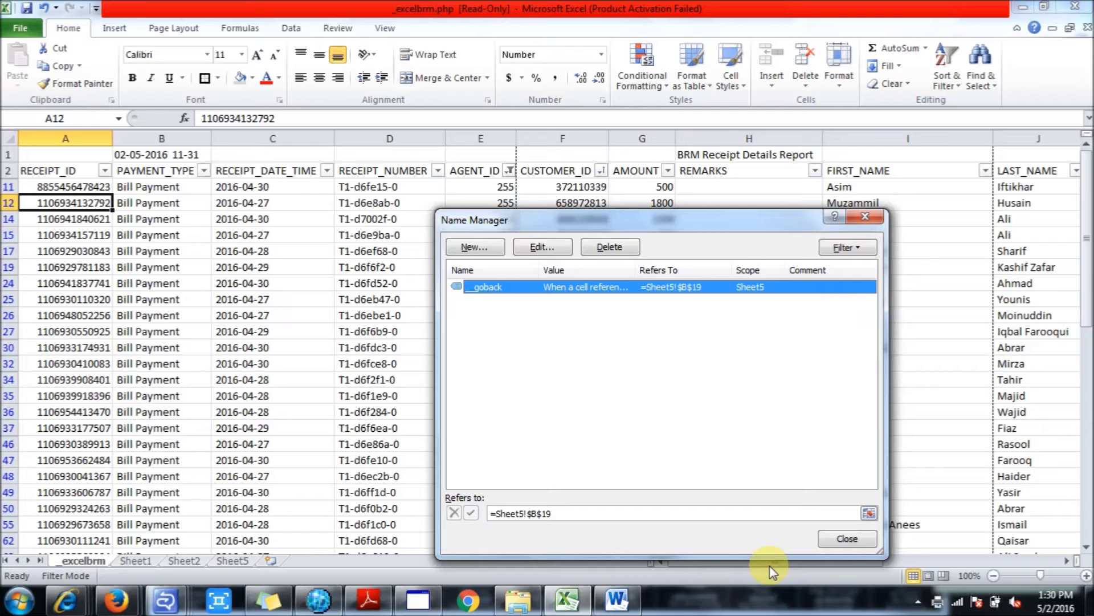
key(Escape)
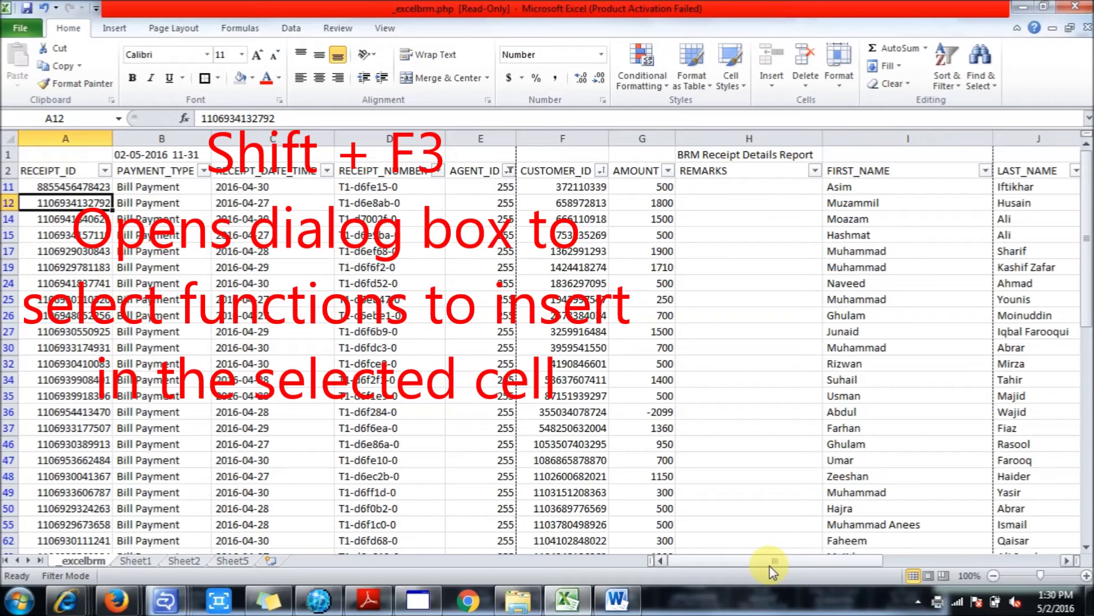
key(shift+F3)
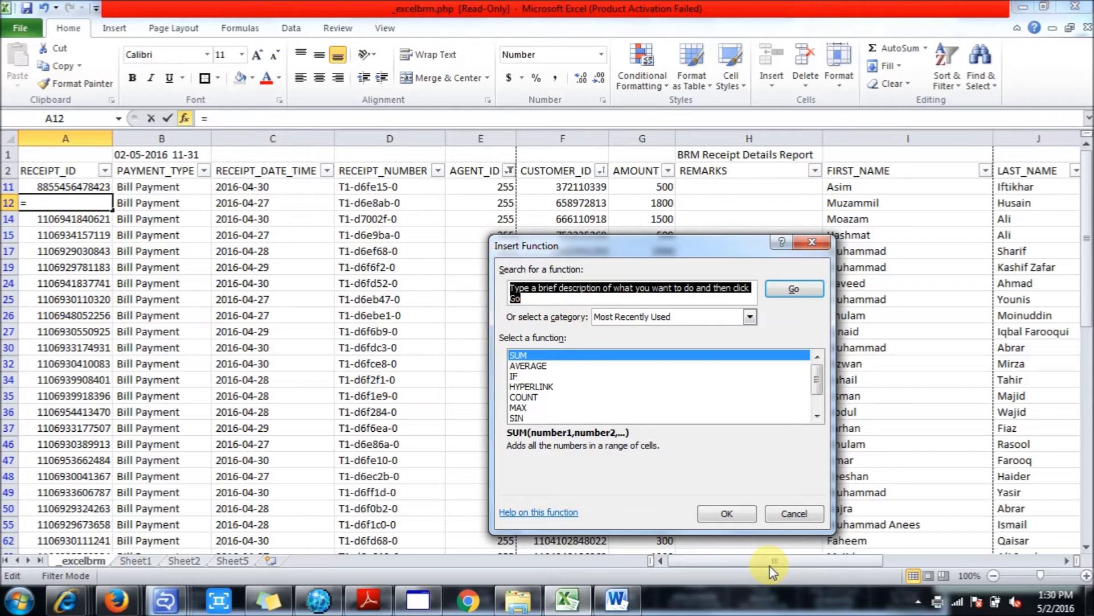
key(Escape)
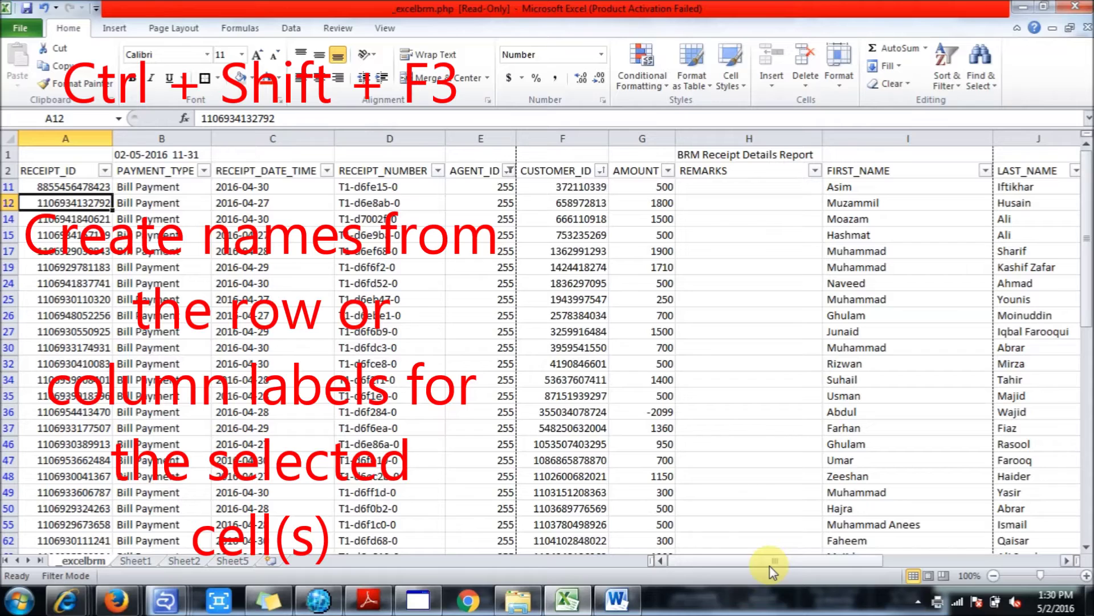
key(ctrl+shift+F3)
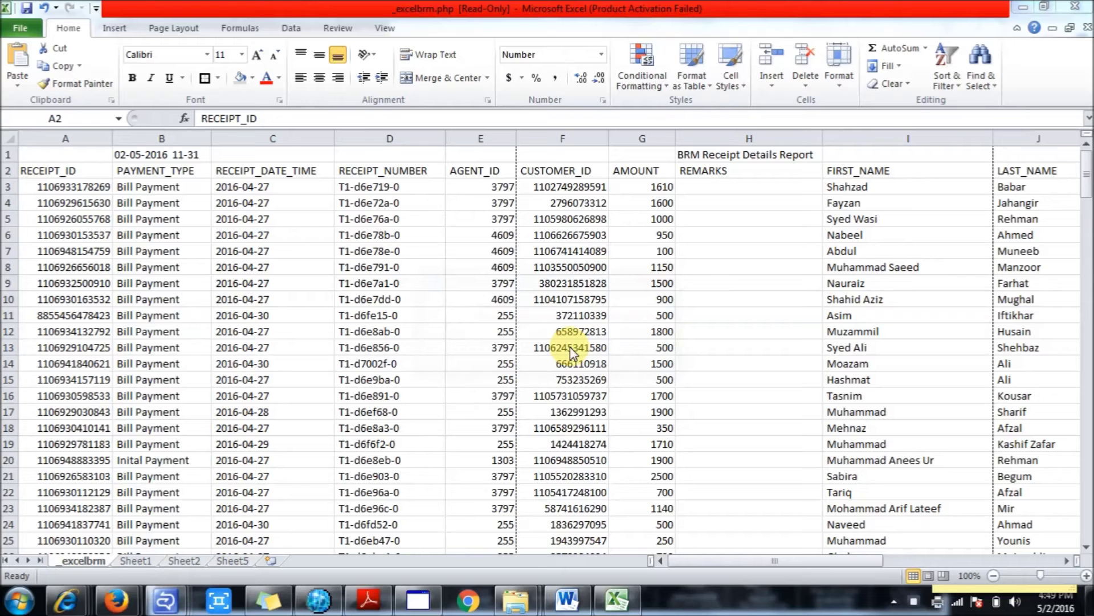
From A3, jump with Shift+F4 to the empty cell S3 and type 'shift F4' there.
click(79, 194)
key(Up)
click(80, 196)
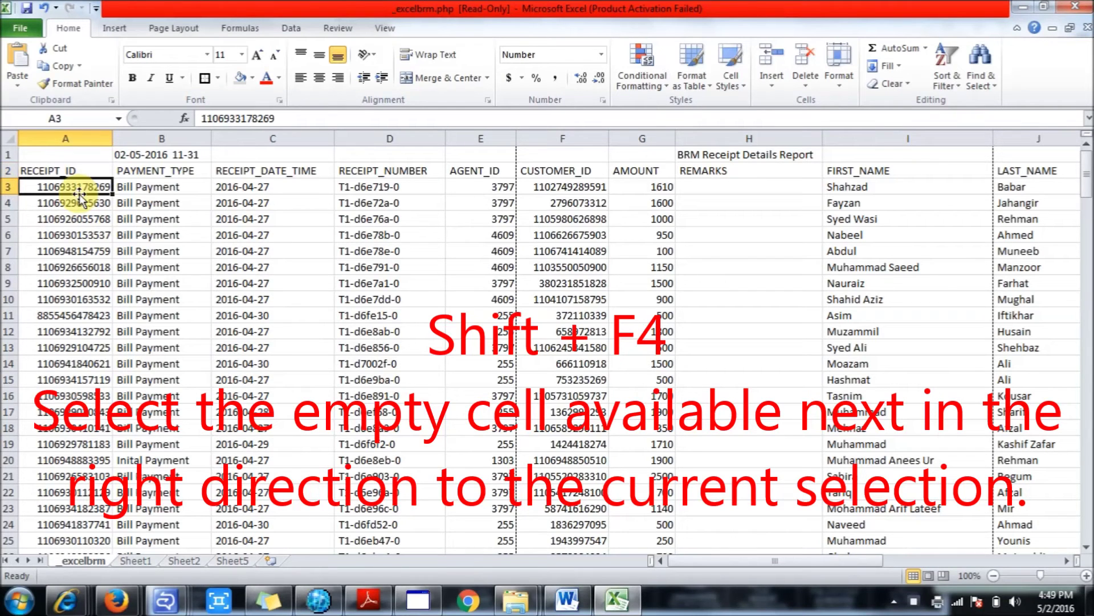
key(shift+F4)
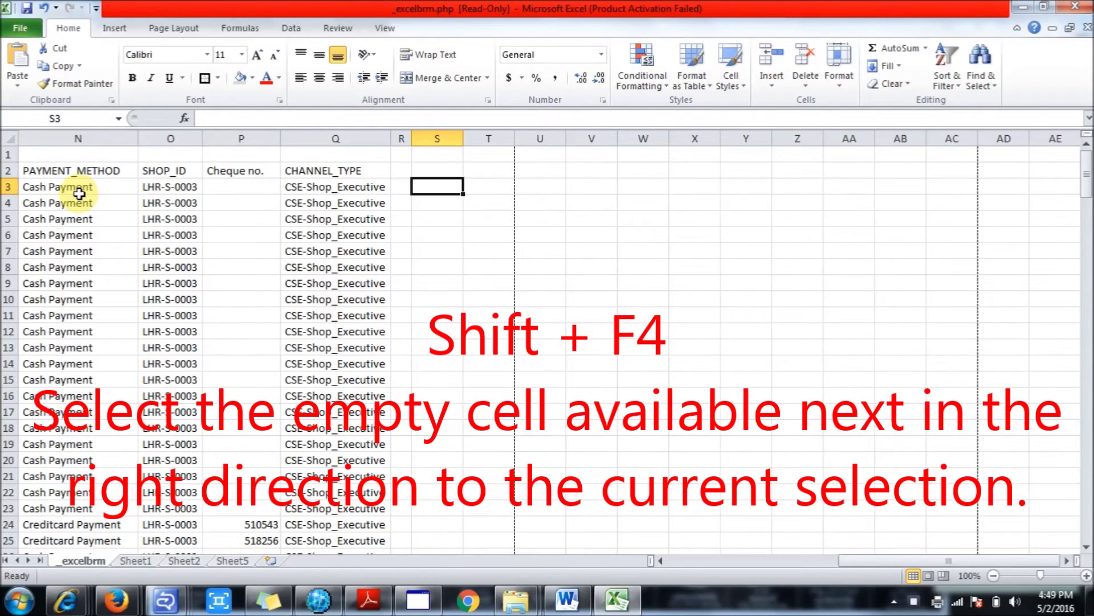
key(Home)
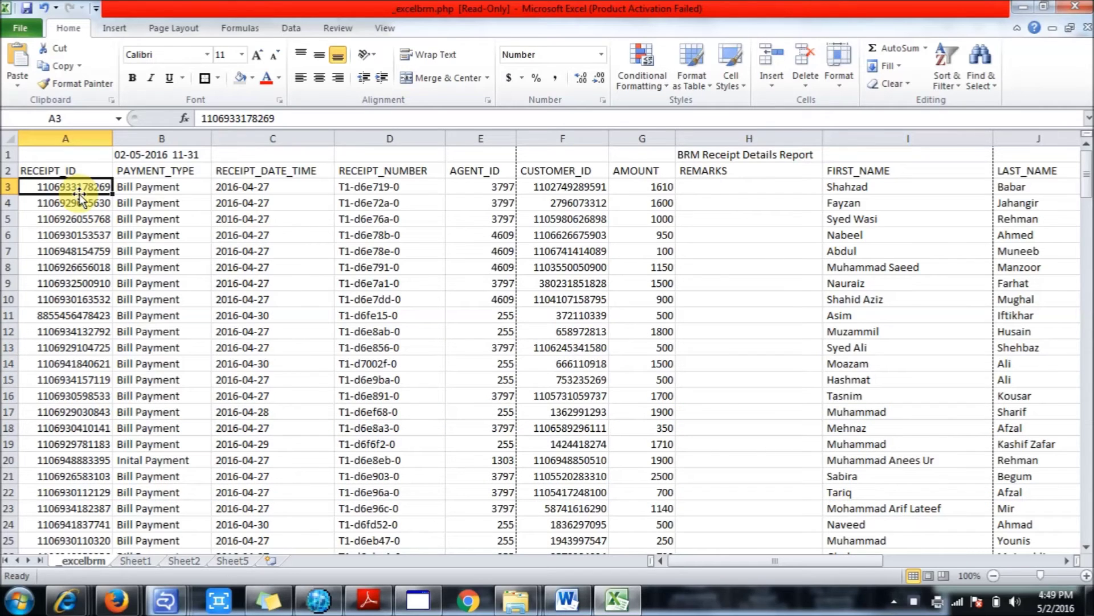
key(shift+F4)
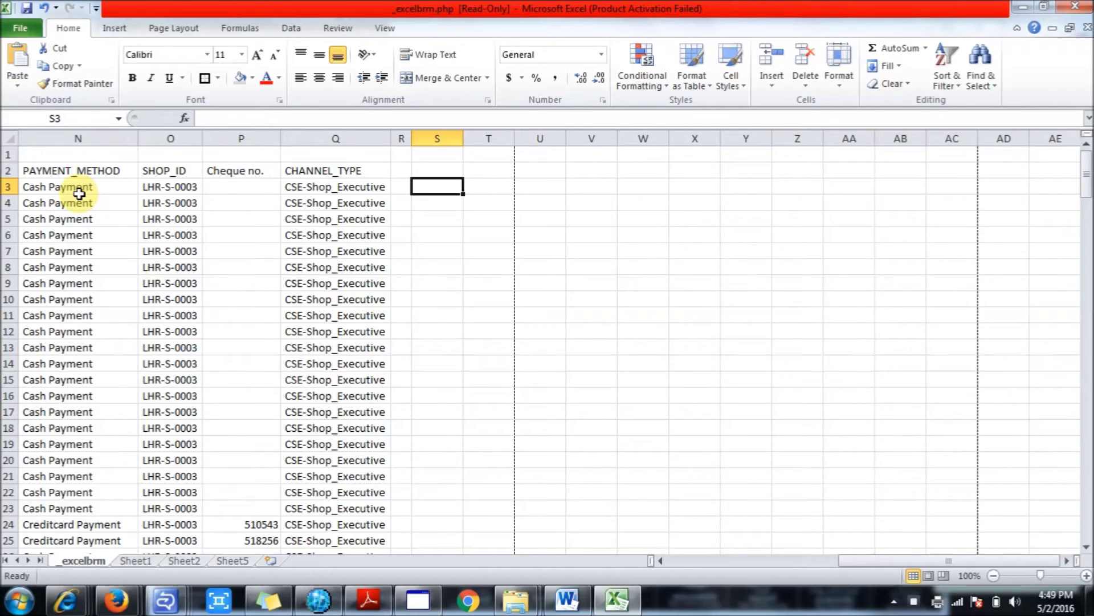
text(shift F4)
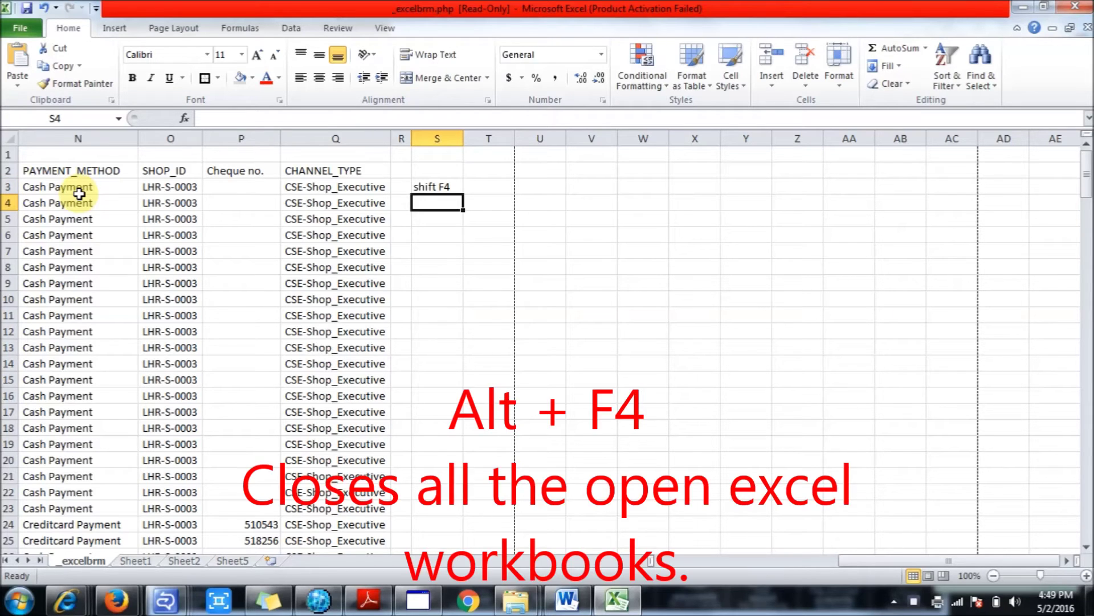
Cancel the Alt+F4 close, enter 'alt F4' in S4, then cancel the Alt+Shift+F4 close-all.
key(alt+F4)
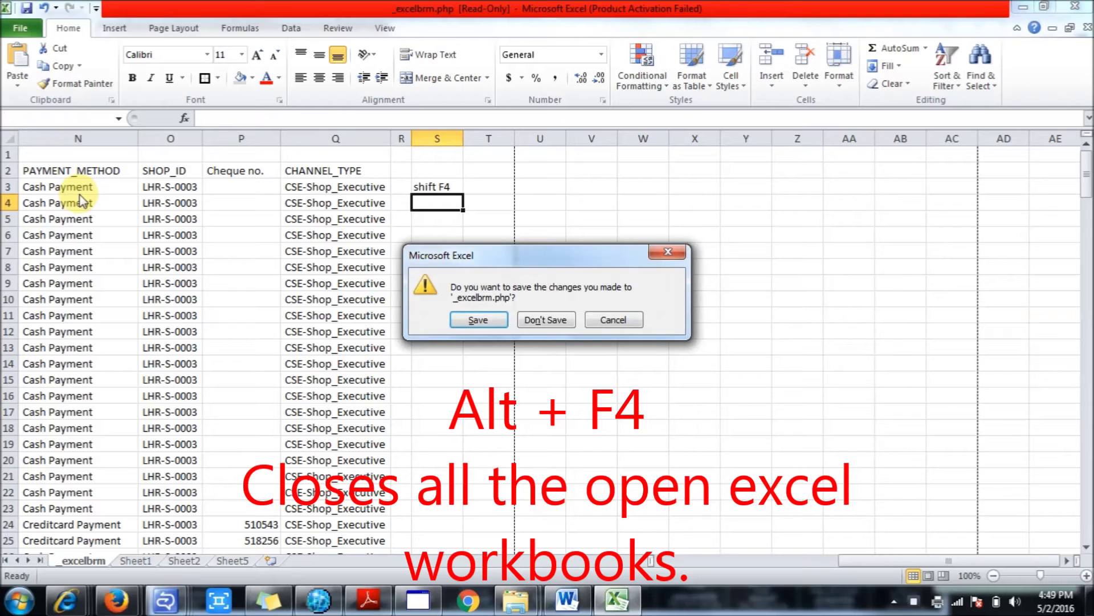
key(Escape)
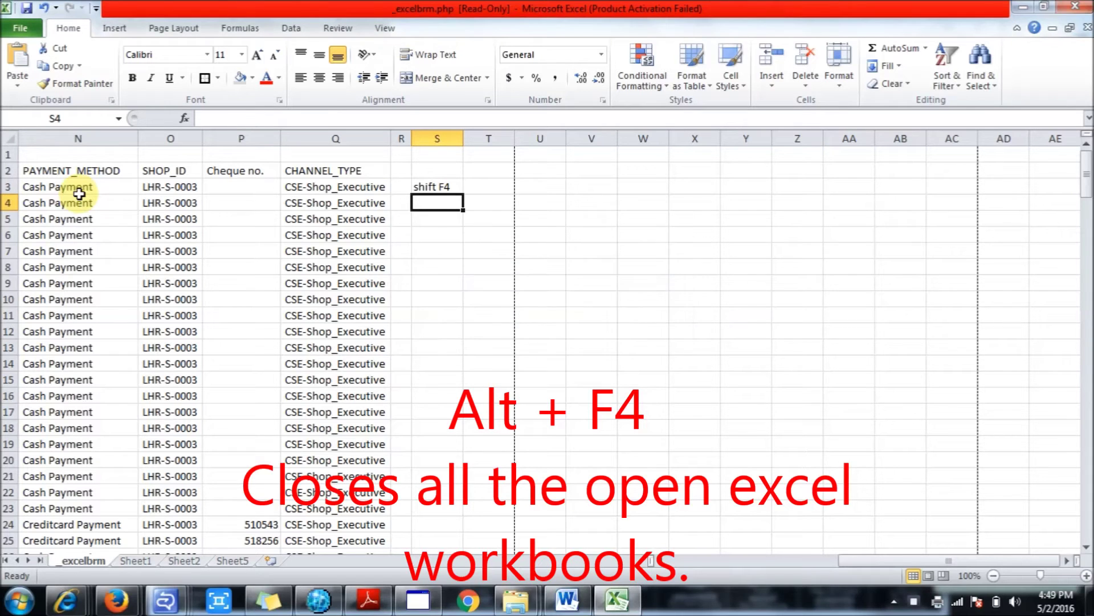
text(alt)
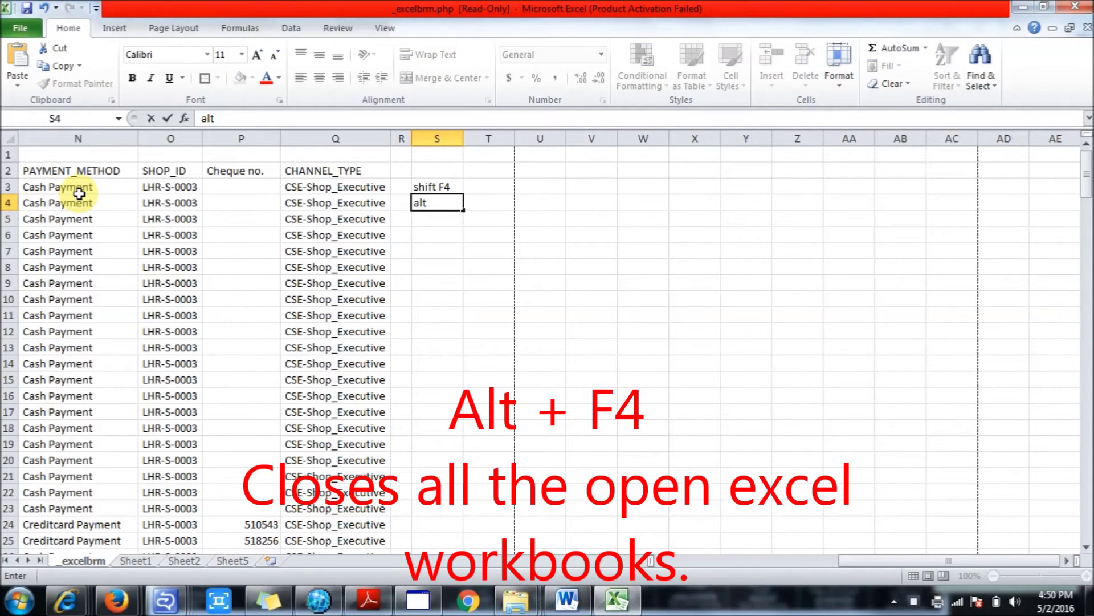
text( F4)
key(Return)
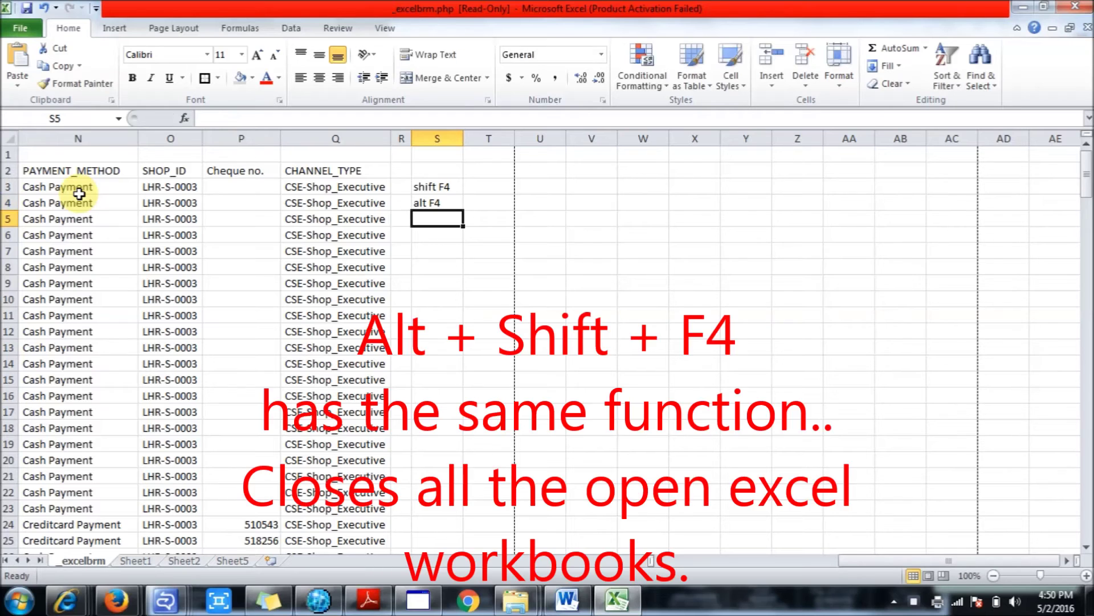
key(alt+shift+F4)
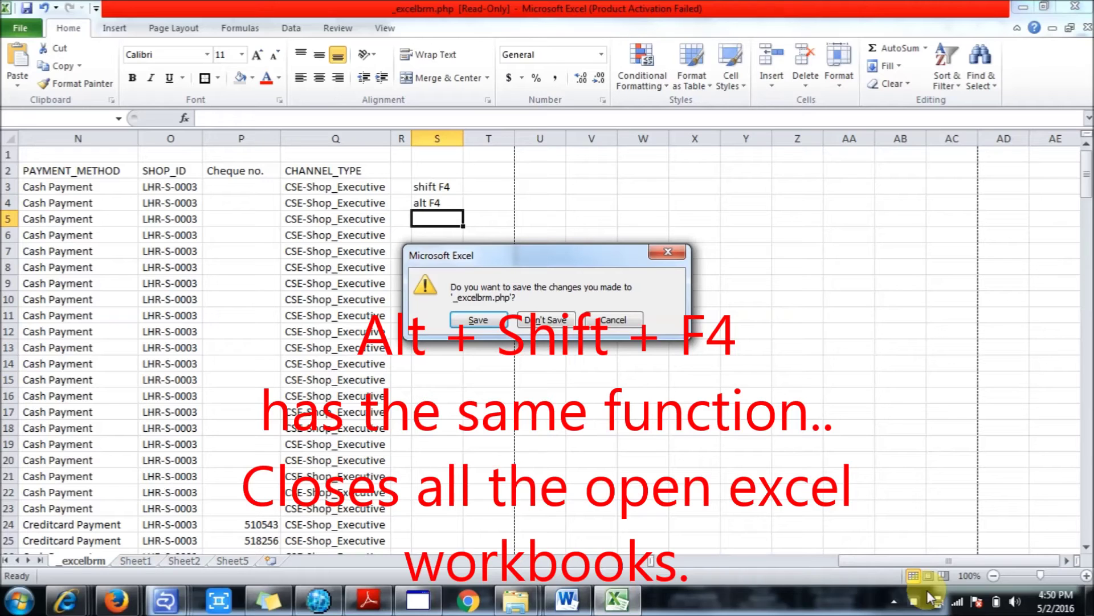
key(Escape)
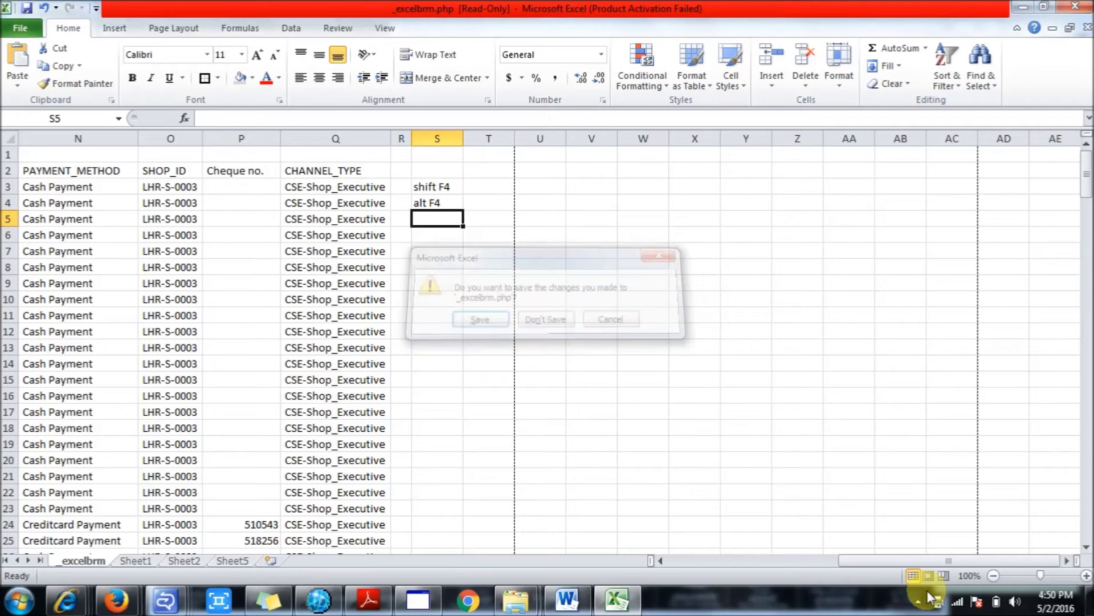
click(918, 600)
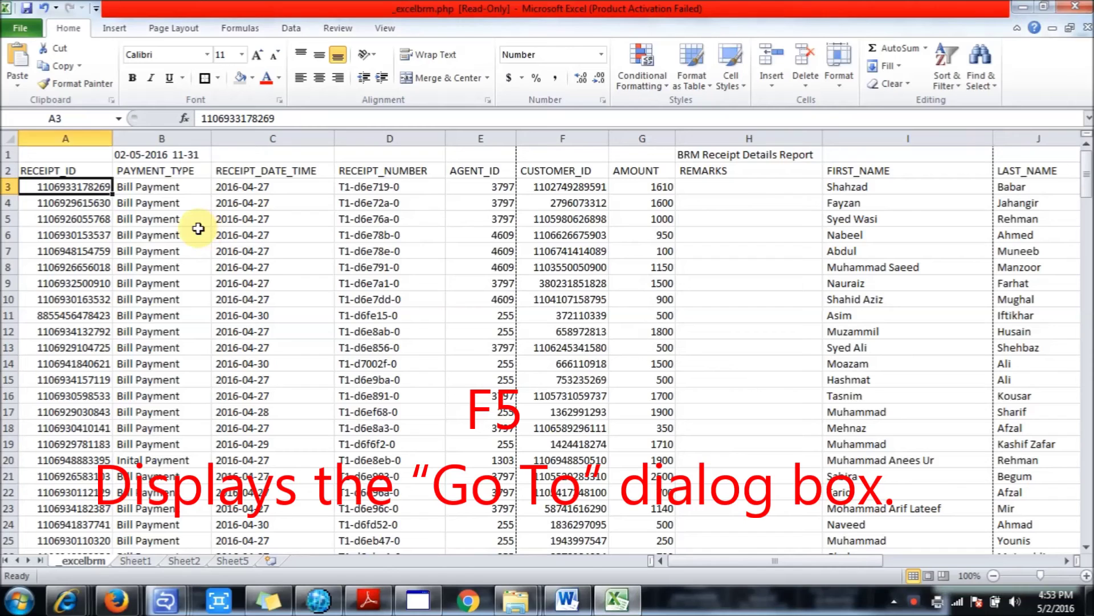
key(F5)
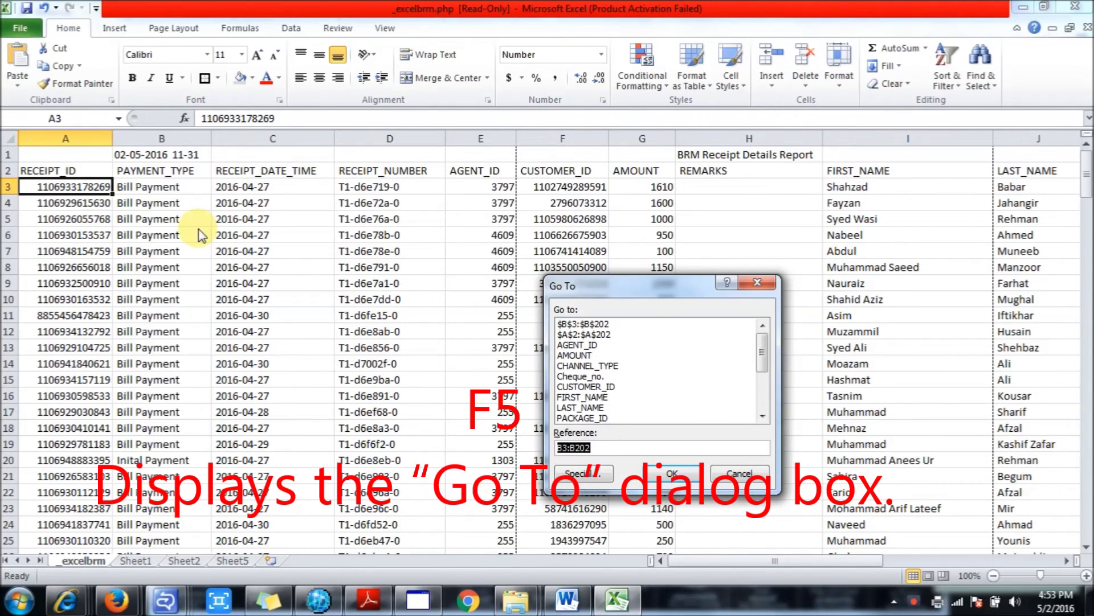
key(Escape)
key(Right)
key(Right)
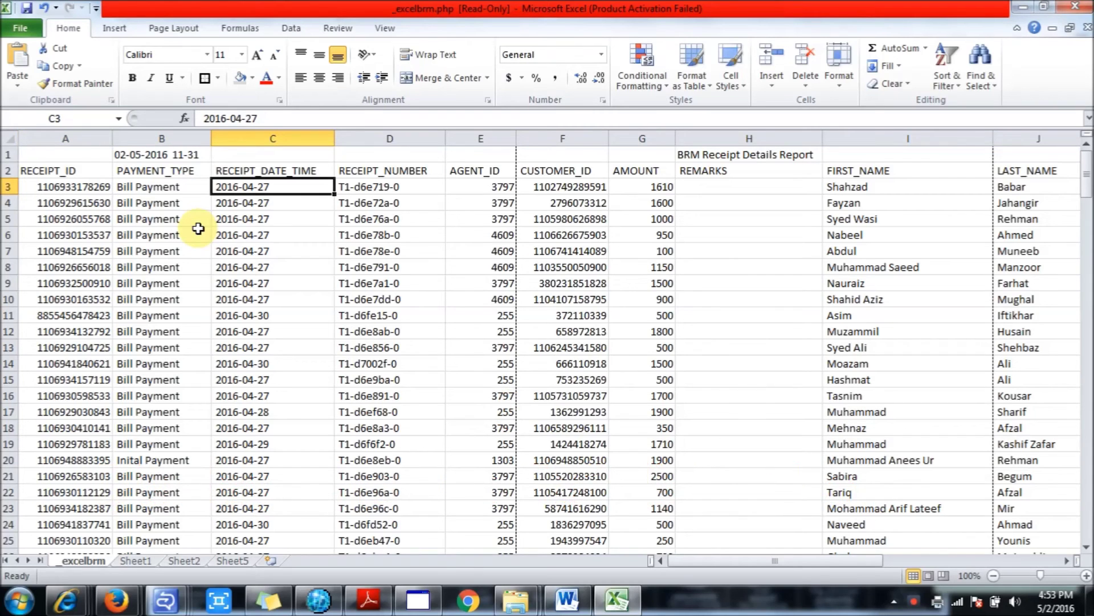
key(F5)
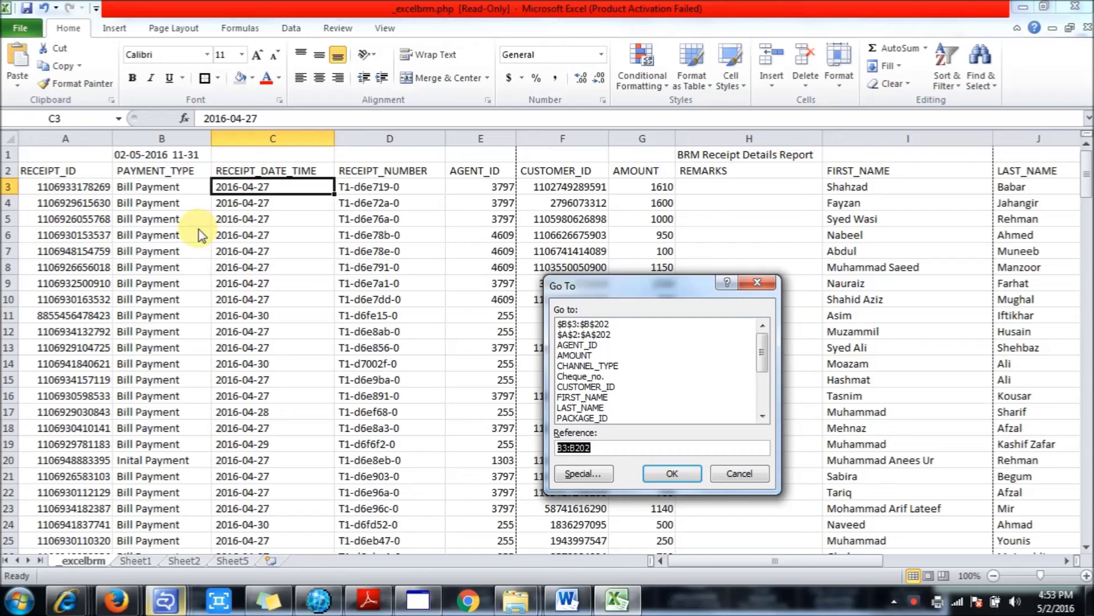
key(Escape)
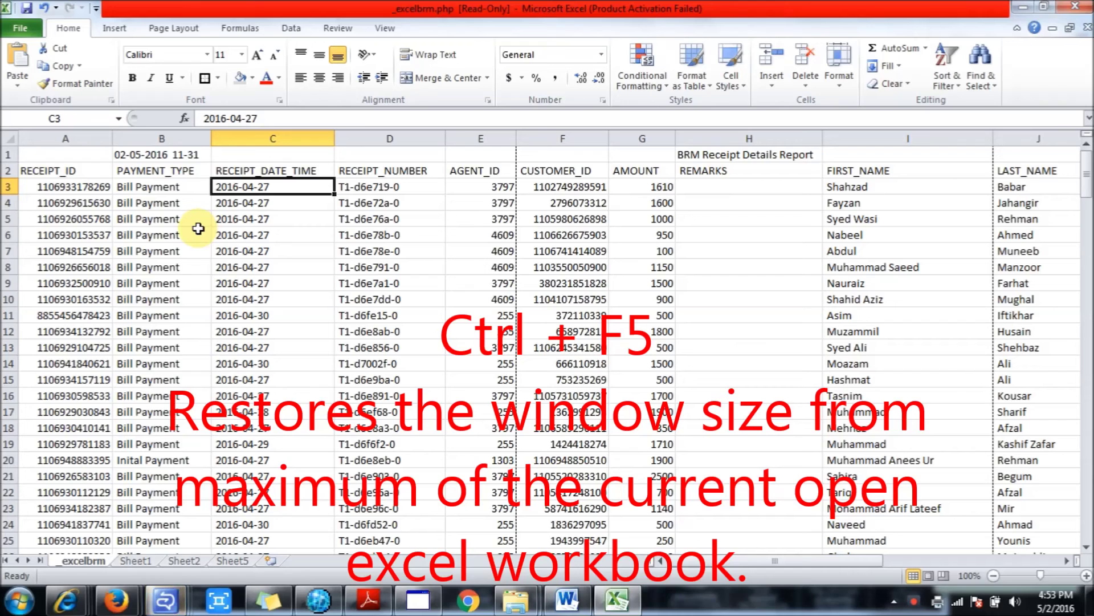
Restore and re-maximize the workbook window twice, then search from D3 with Shift+F5.
key(ctrl+F5)
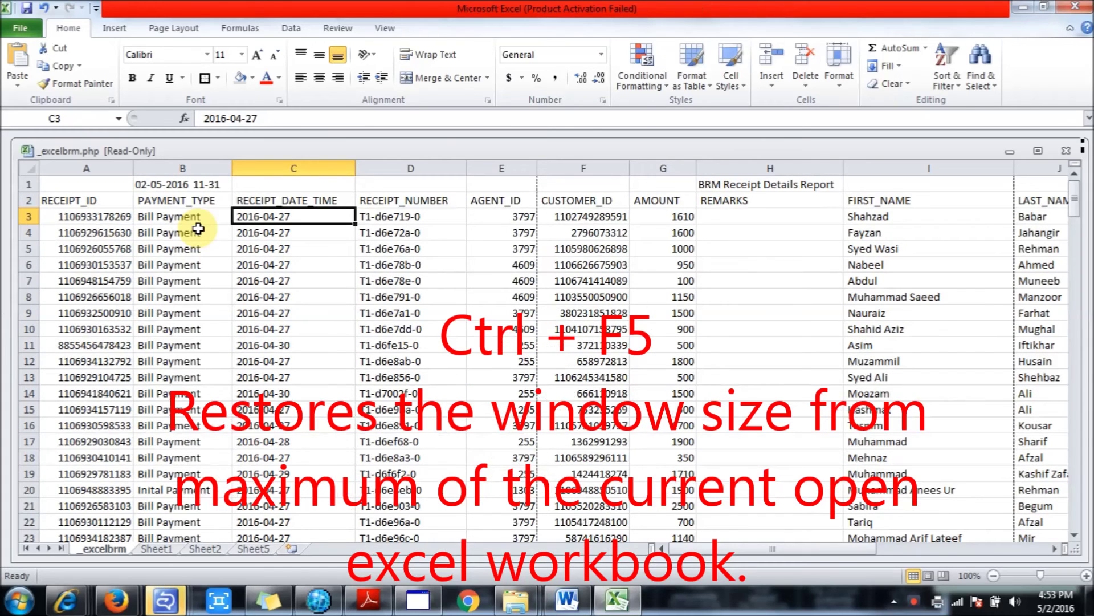
double_click(417, 151)
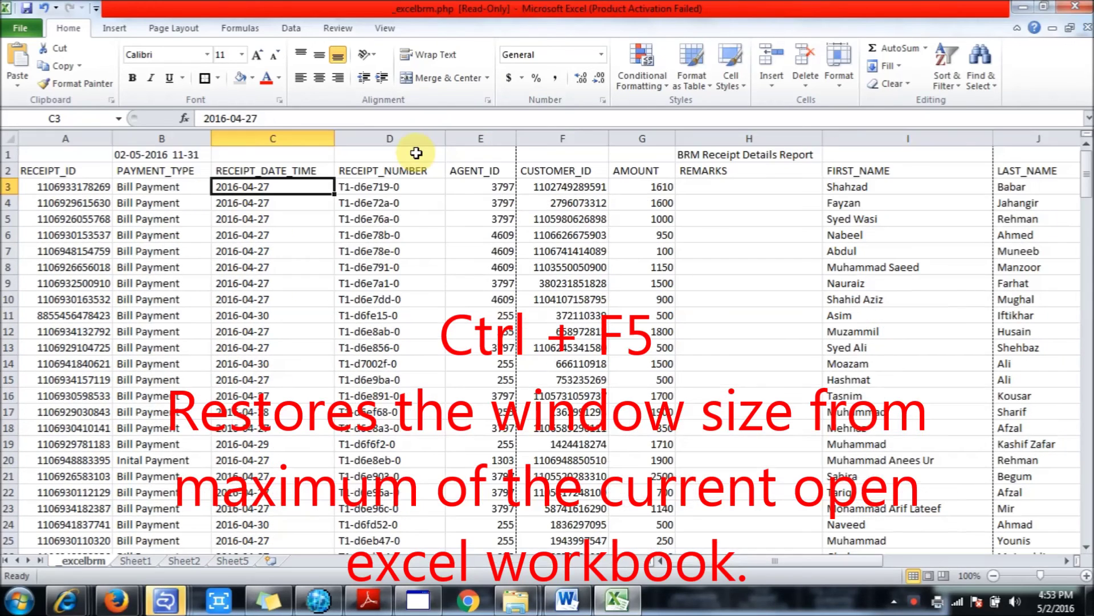
key(ctrl+F5)
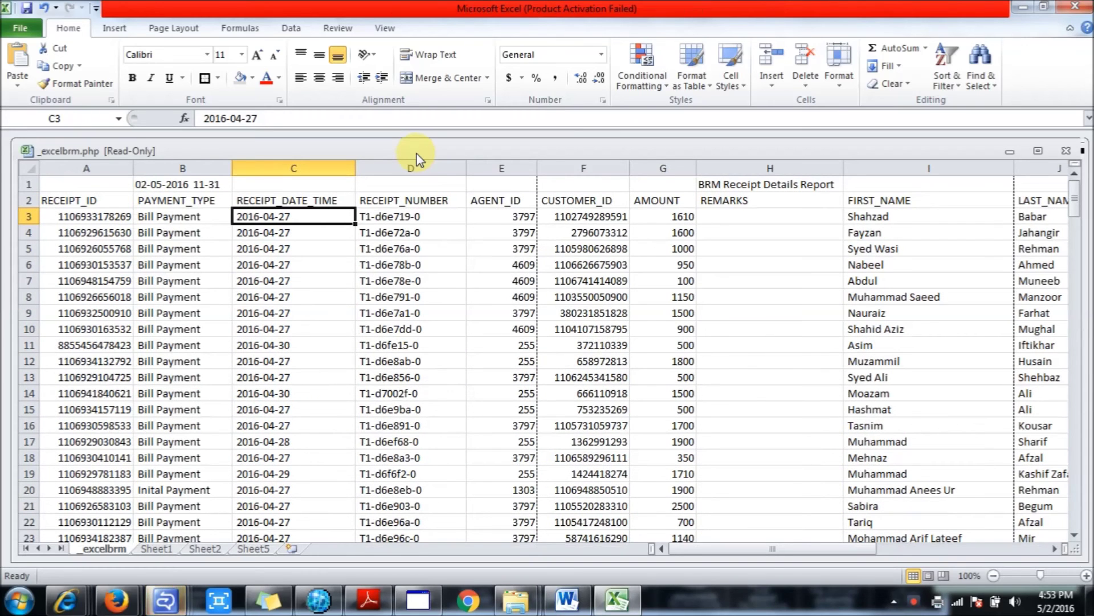
double_click(417, 151)
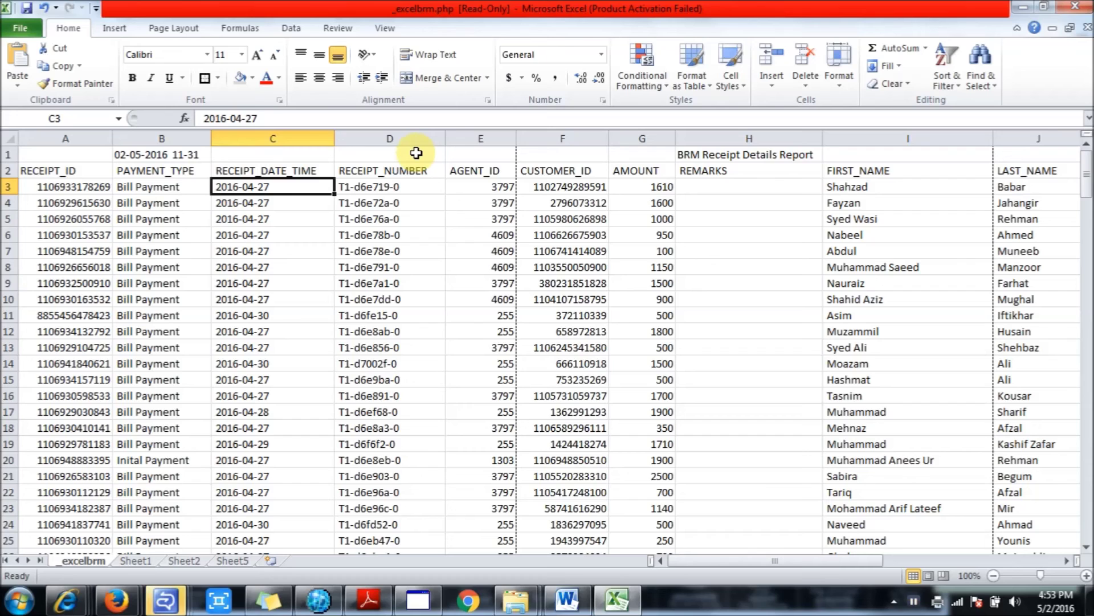
key(Right)
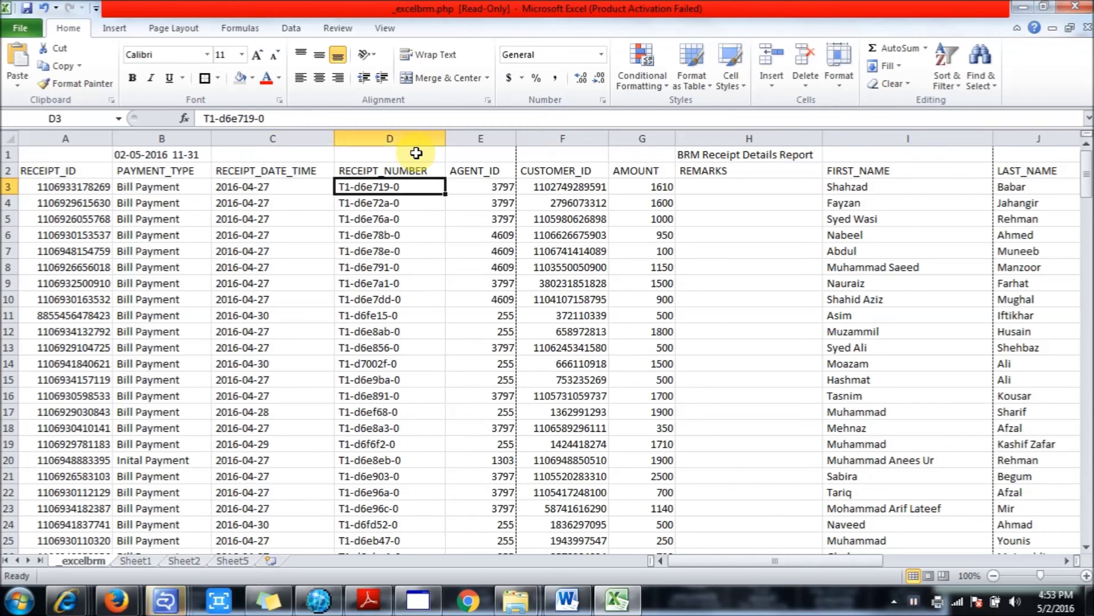
key(shift+F5)
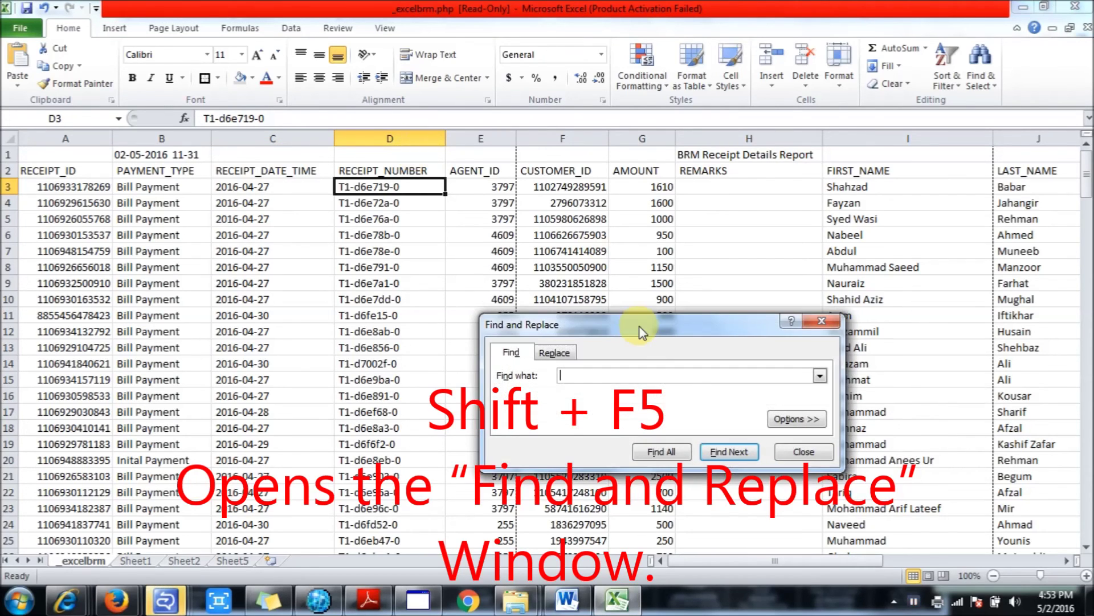